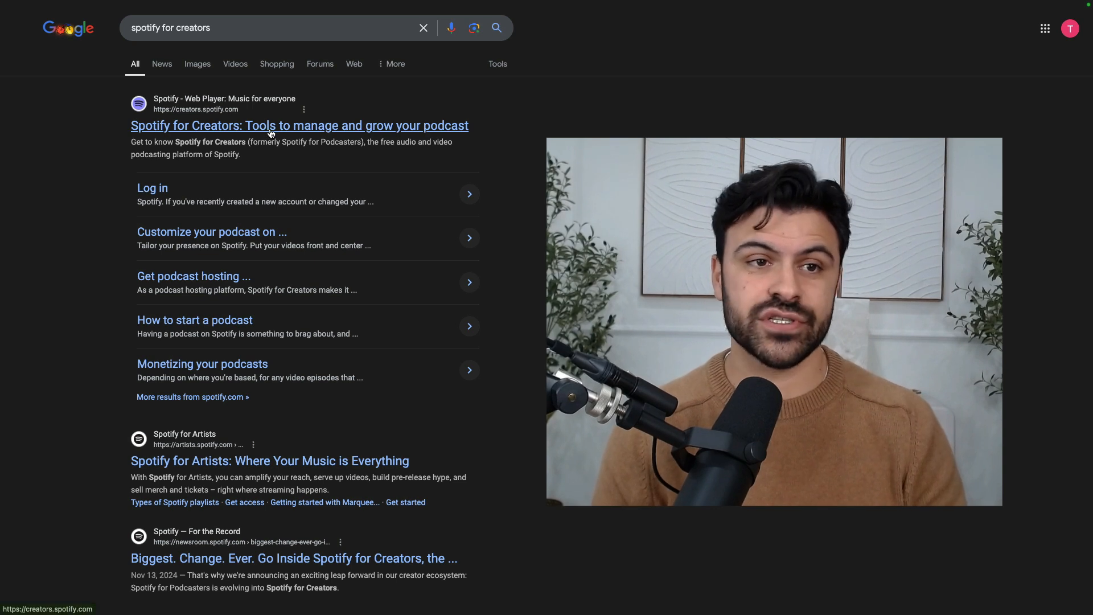
# Step: Sign up for Spotify for Creators from its search result and start creating a new show
pyautogui.click(211, 129)
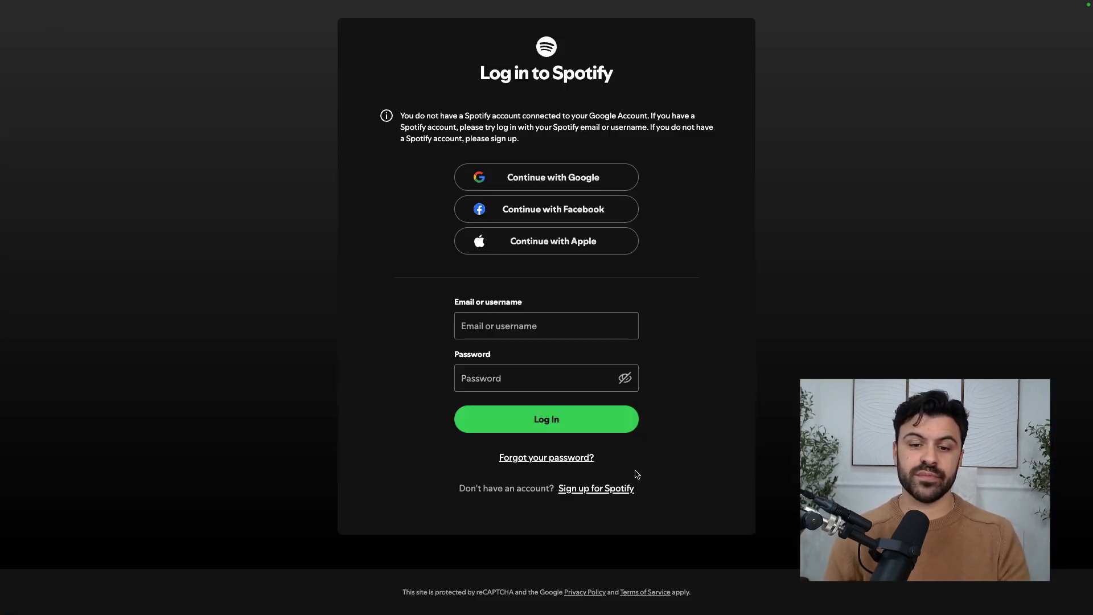
pyautogui.click(590, 495)
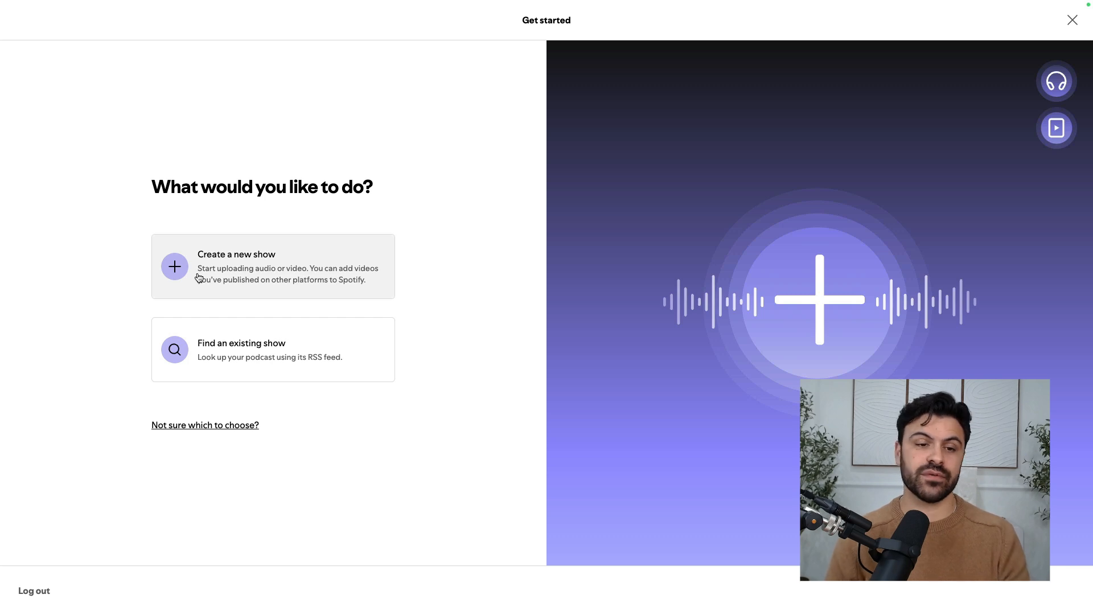
pyautogui.click(180, 270)
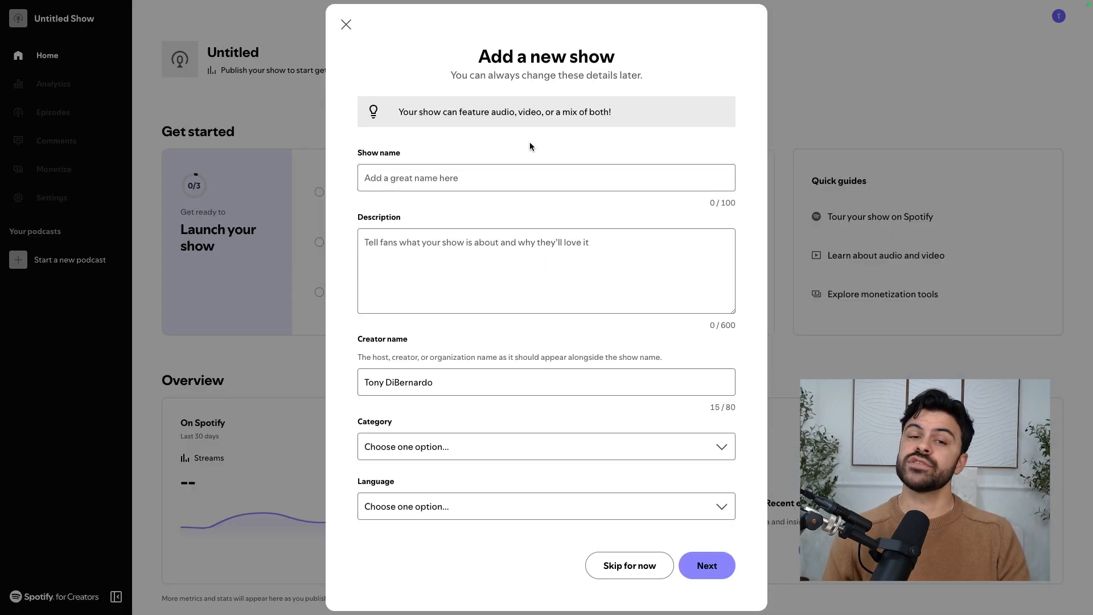
# Step: Complete the details of the new show CWT Sample Podcast, including category and language, and finish its cover art
pyautogui.click(464, 383)
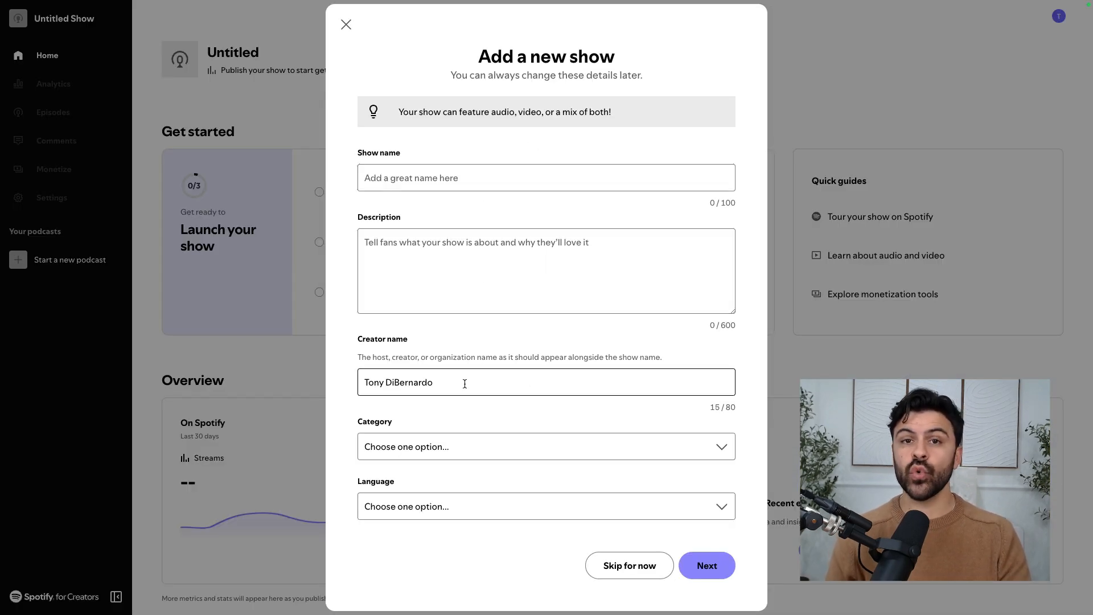
pyautogui.click(464, 449)
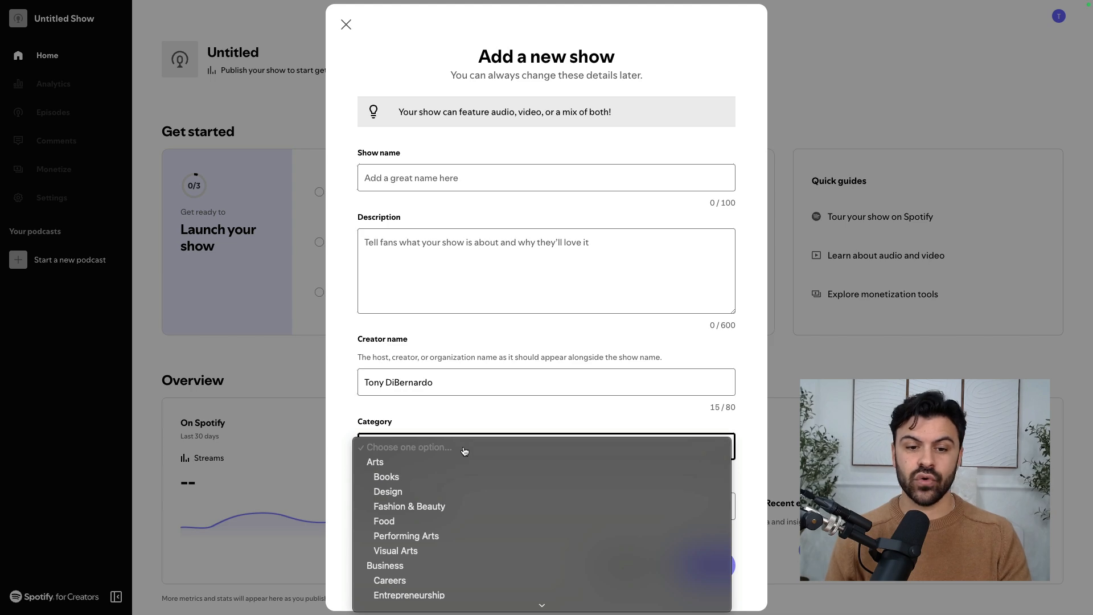
pyautogui.scroll(-15, 464, 451)
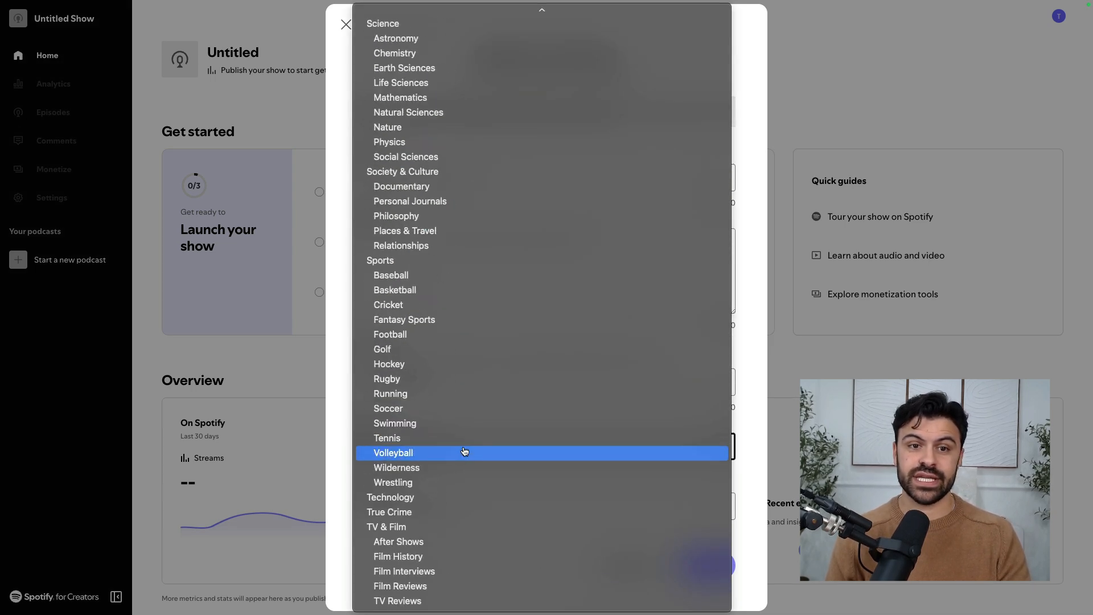
pyautogui.scroll(15, 464, 451)
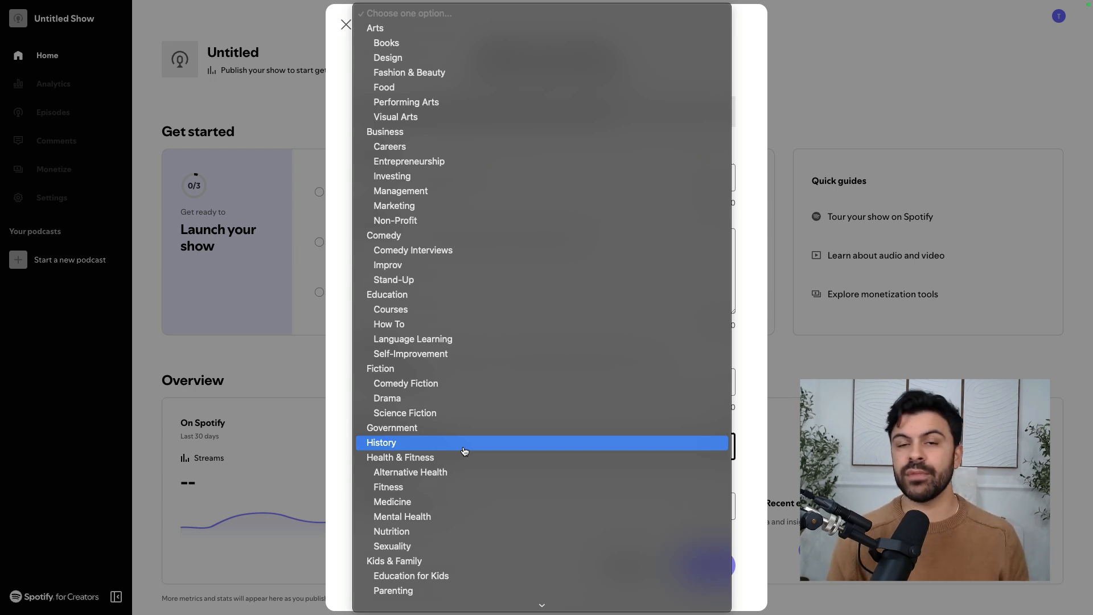
pyautogui.press('Escape')
pyautogui.click(434, 499)
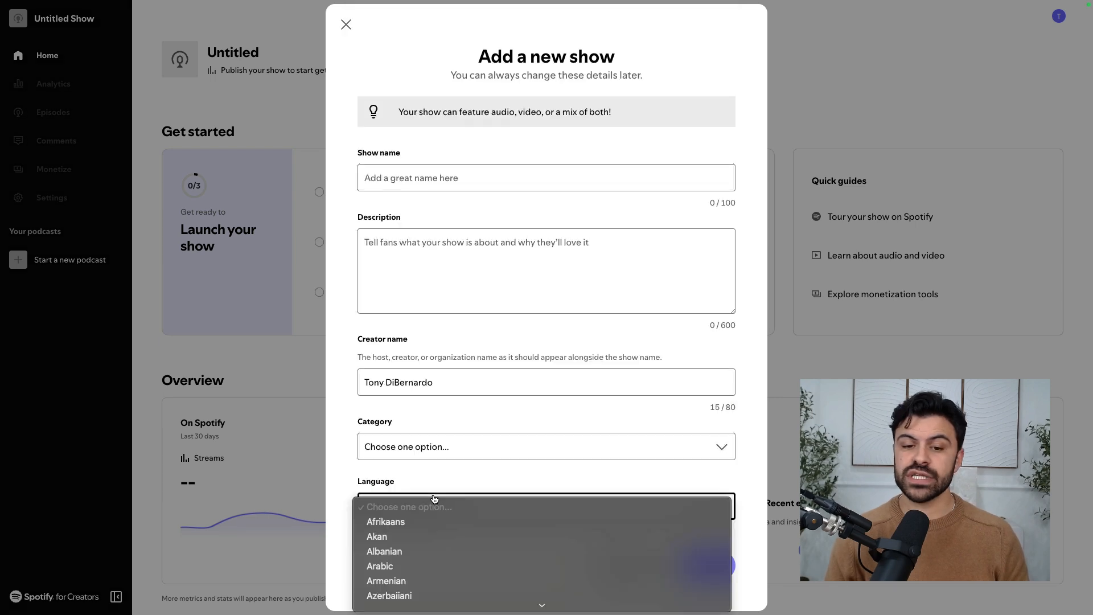
pyautogui.click(543, 480)
pyautogui.click(699, 559)
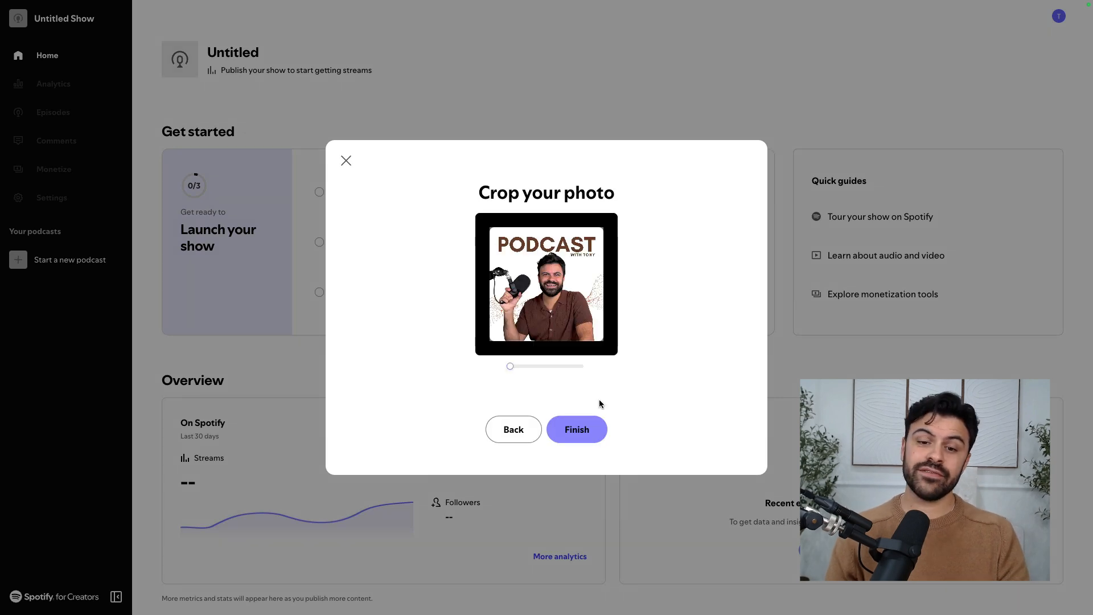
pyautogui.click(580, 428)
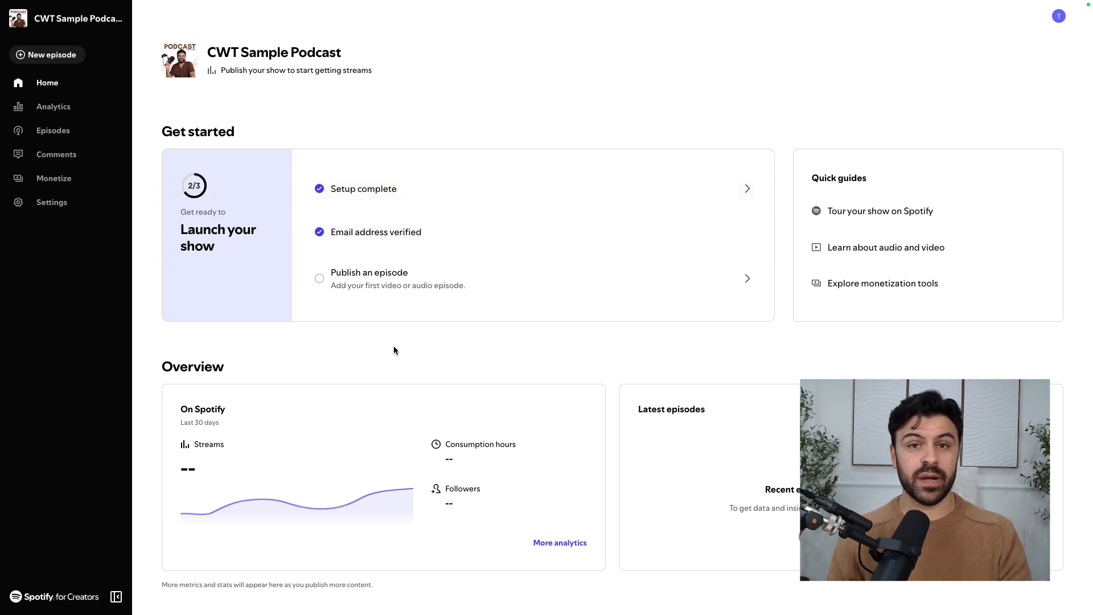
# Step: Start publishing the show's first episode, check the episode recording option and upload the episode's media file
pyautogui.click(483, 290)
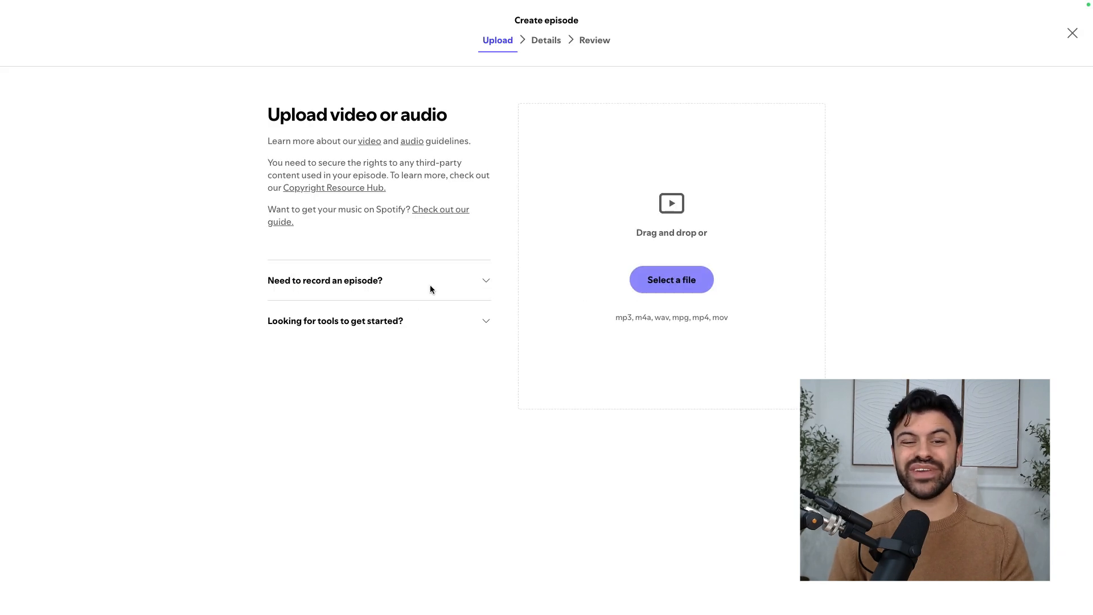
pyautogui.click(488, 284)
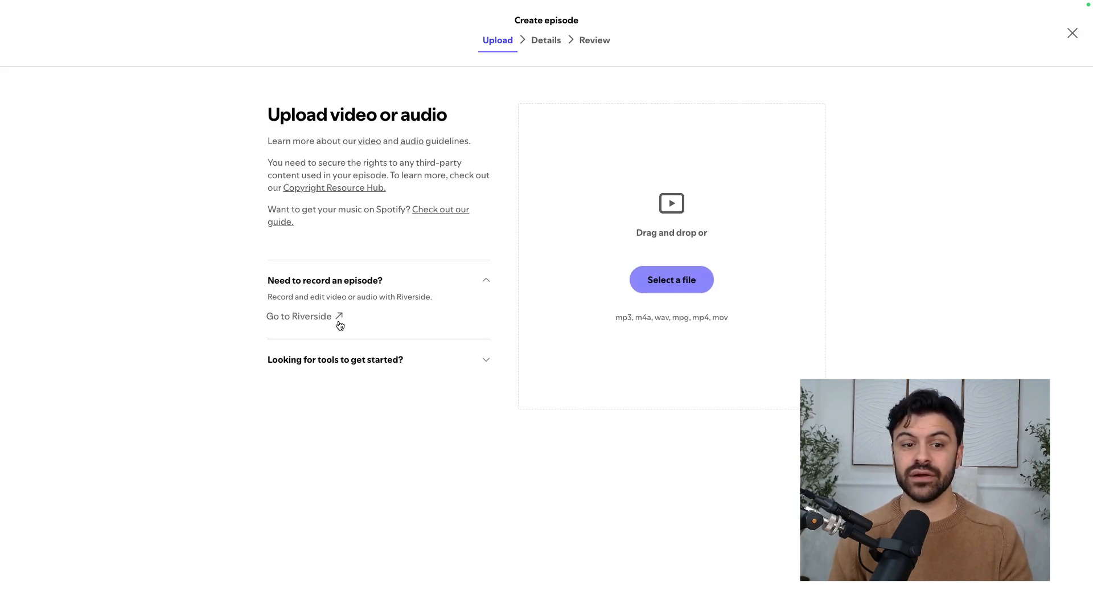
pyautogui.click(485, 281)
pyautogui.click(652, 285)
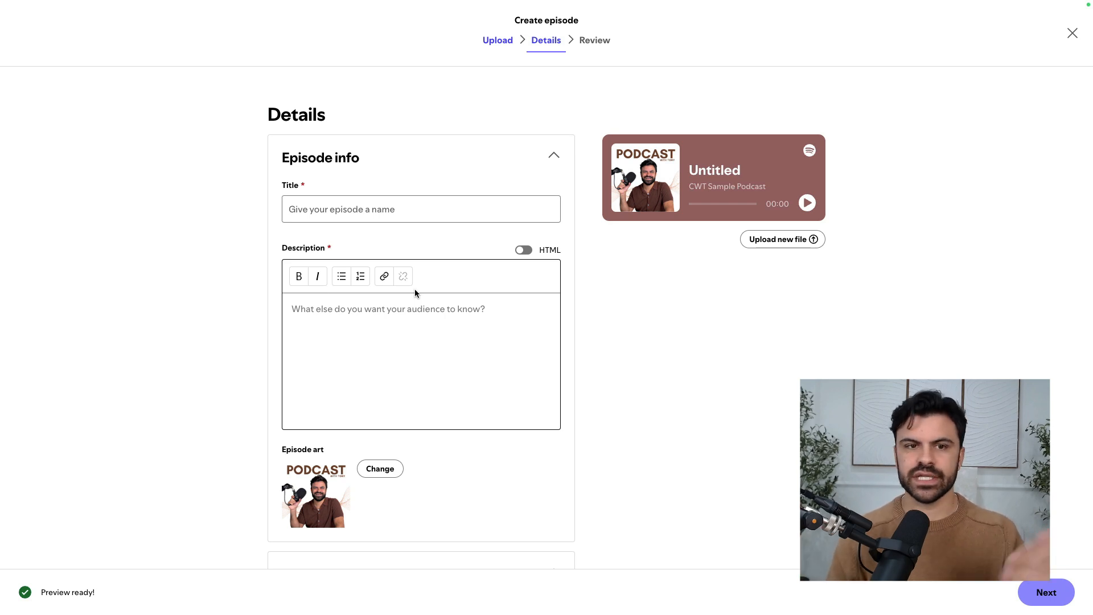
# Step: Examine the new episode's title, description, content check, poll and additional detail settings
pyautogui.click(342, 214)
pyautogui.click(349, 313)
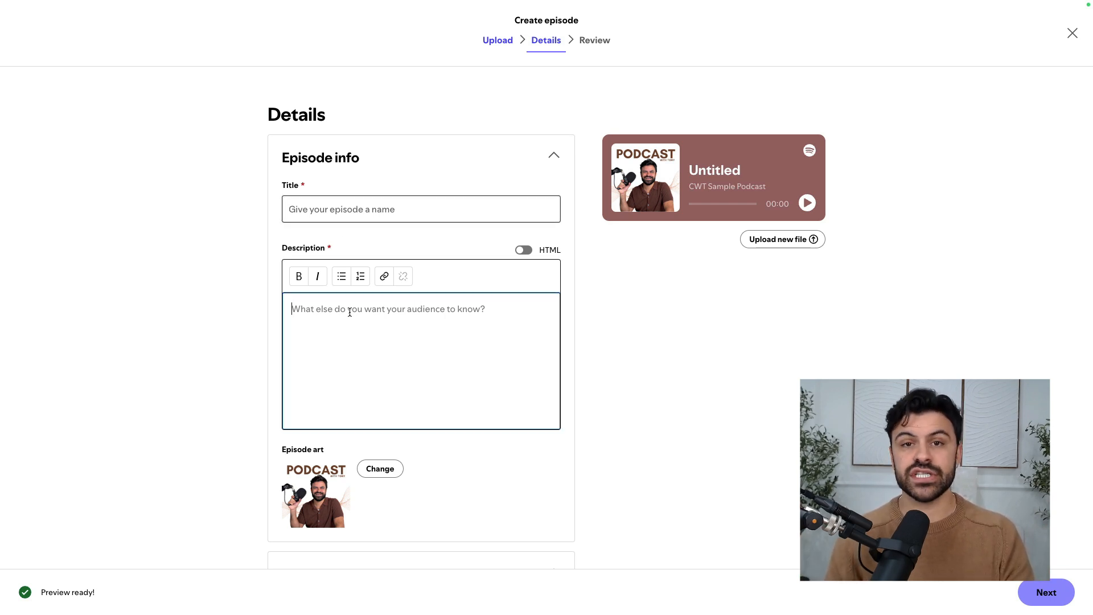
pyautogui.scroll(-8, 349, 311)
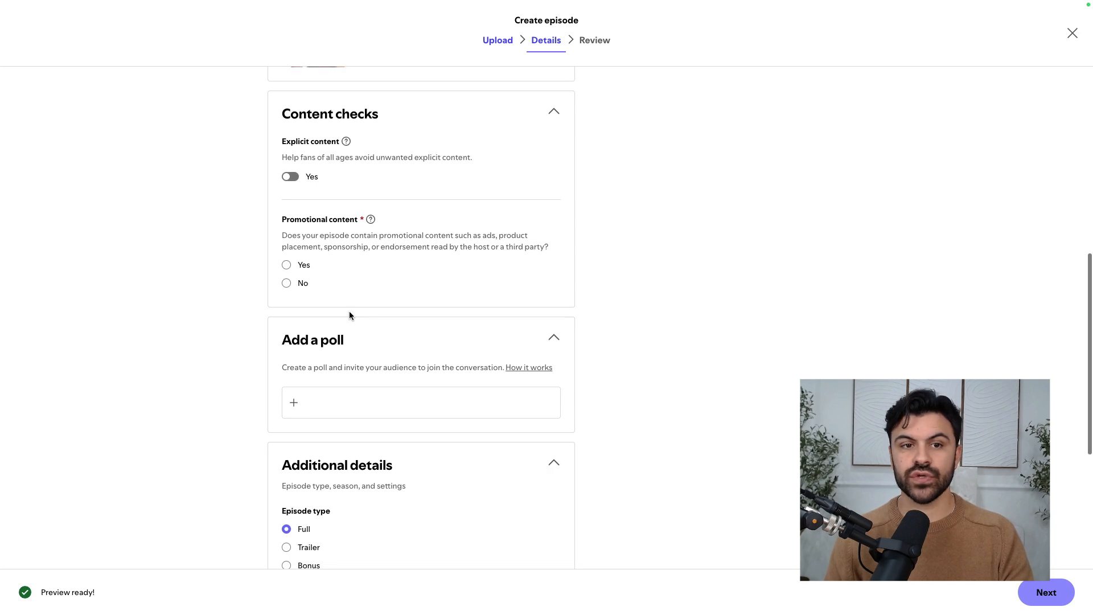
pyautogui.click(295, 177)
pyautogui.scroll(-2, 403, 287)
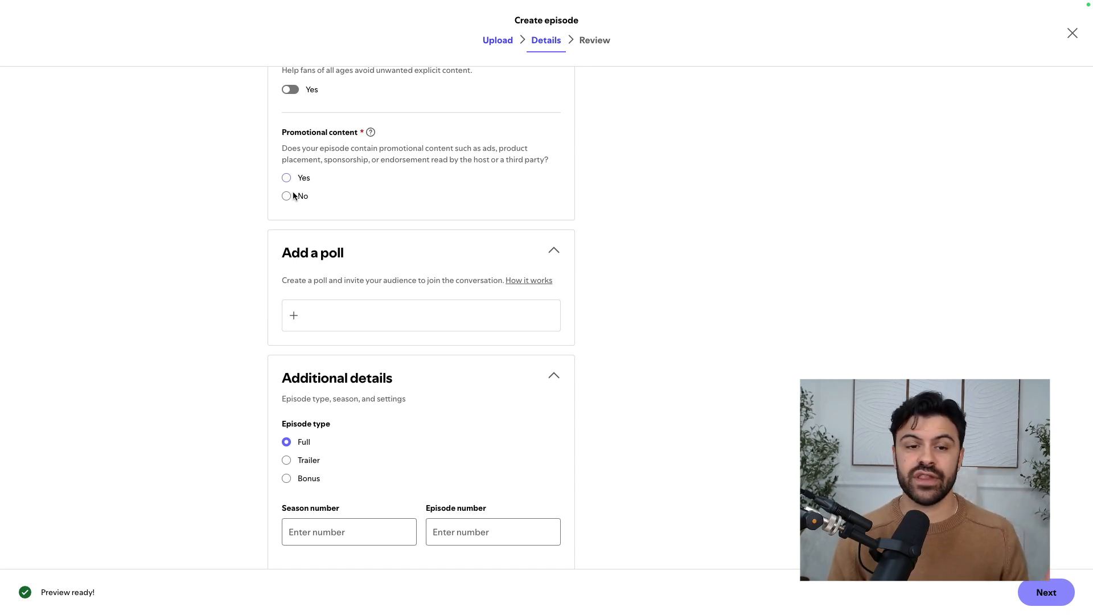
pyautogui.scroll(-1, 323, 370)
pyautogui.scroll(-2, 323, 370)
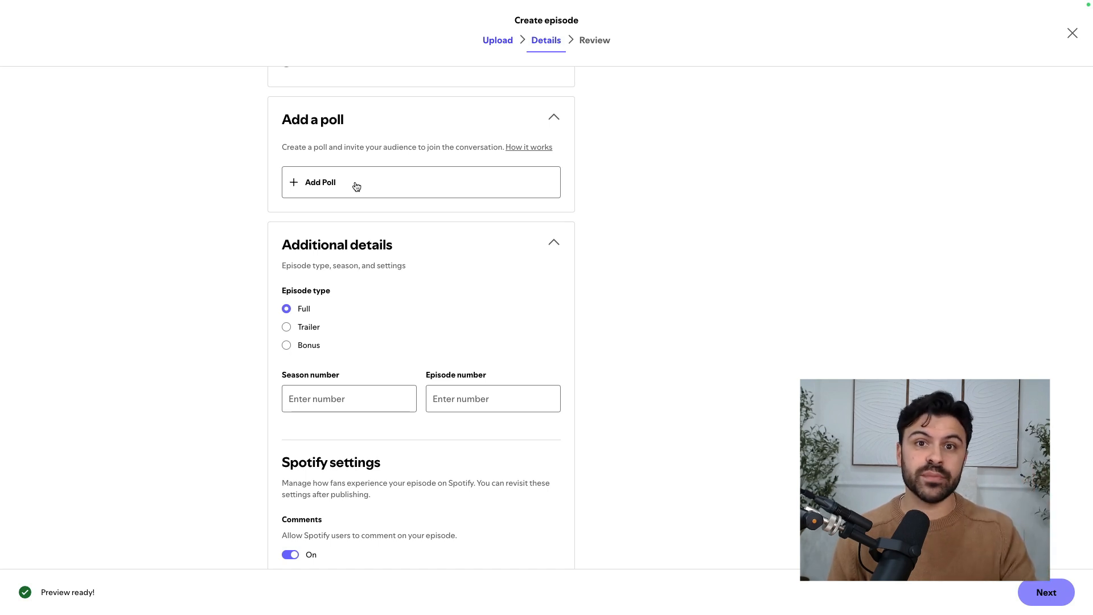
pyautogui.click(355, 183)
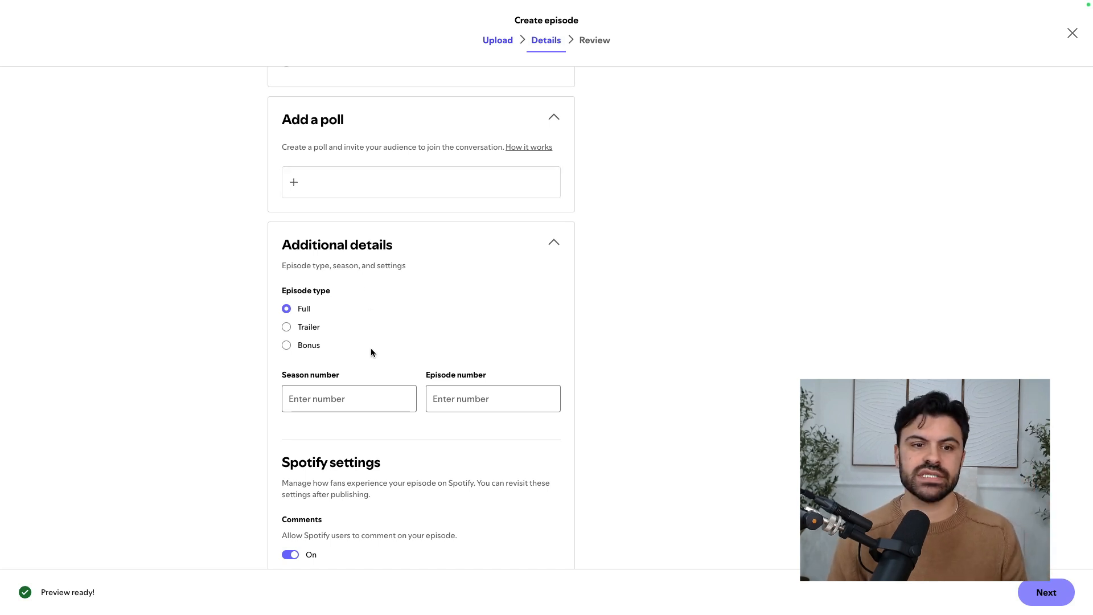
pyautogui.scroll(-2, 370, 347)
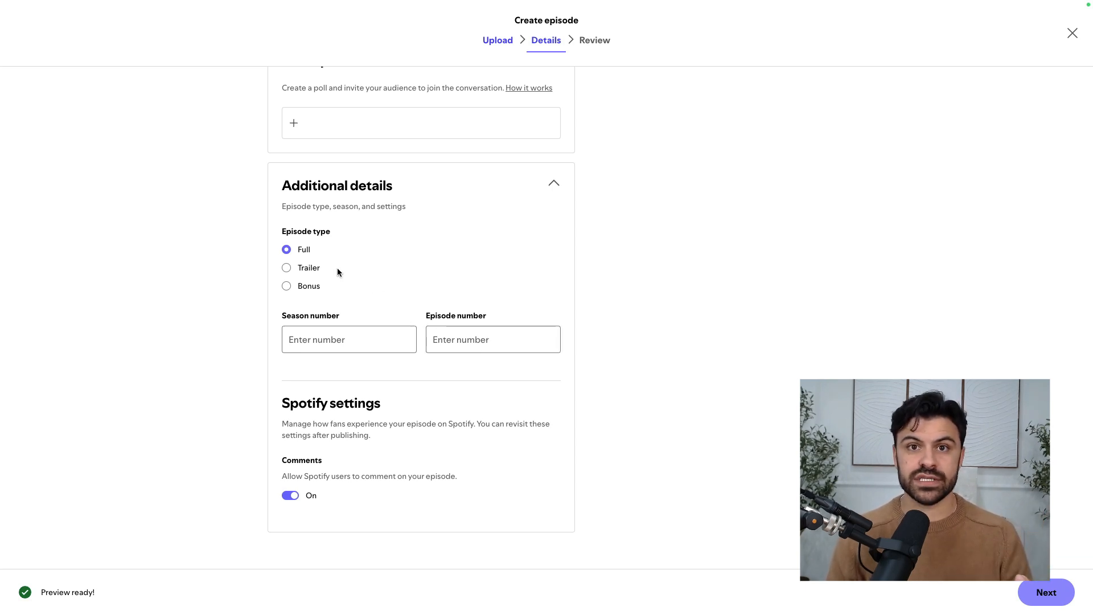
# Step: Set the episode type to Trailer, title the episode "This Episode is a Lesson!" and continue to its review
pyautogui.click(287, 268)
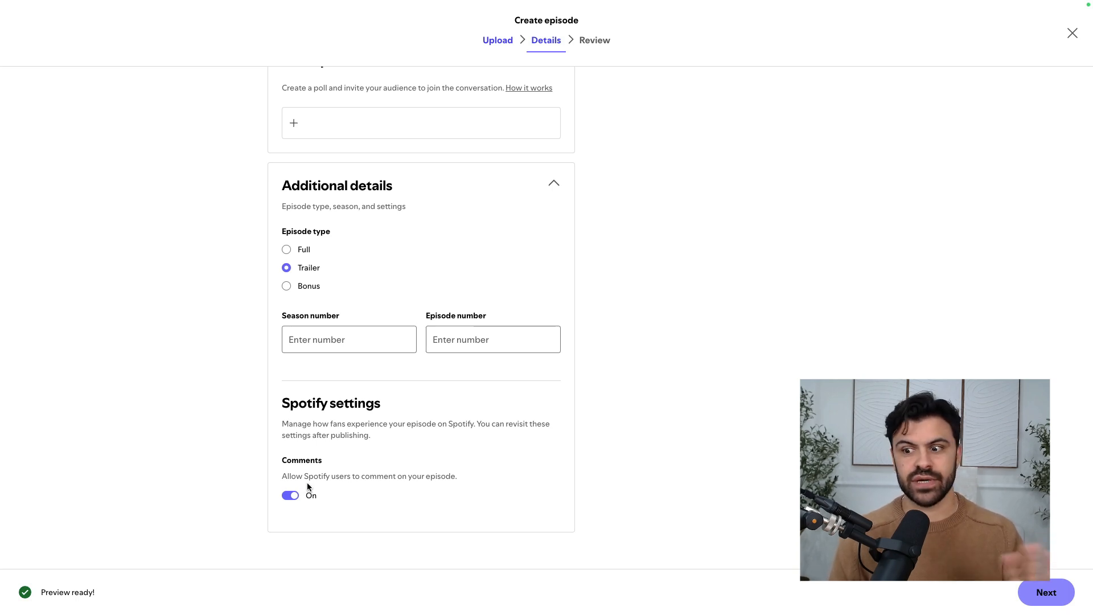
pyautogui.scroll(15, 334, 382)
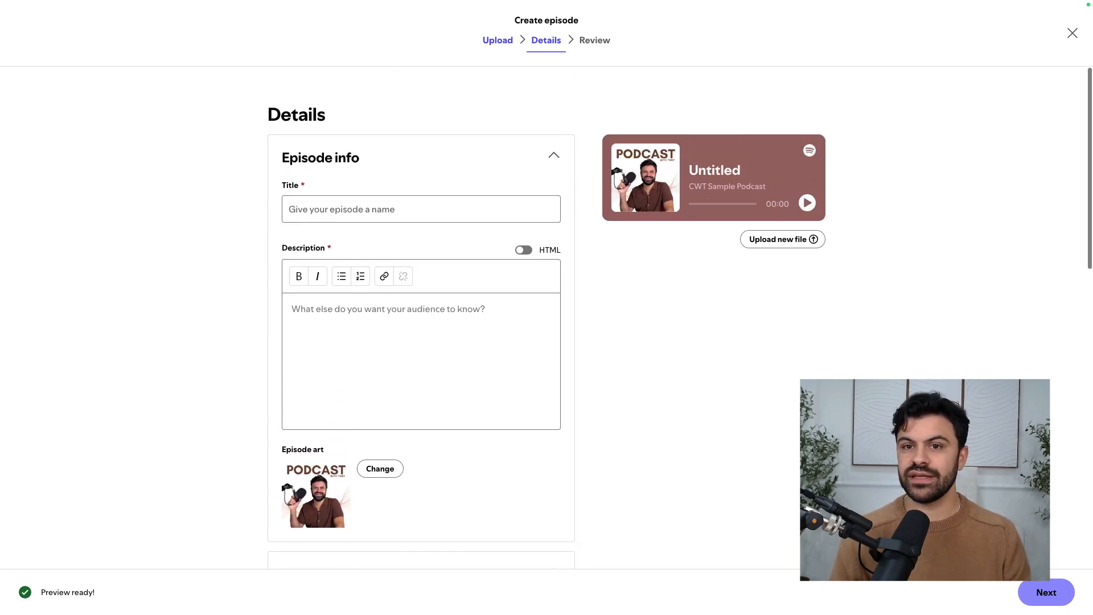
pyautogui.click(1042, 591)
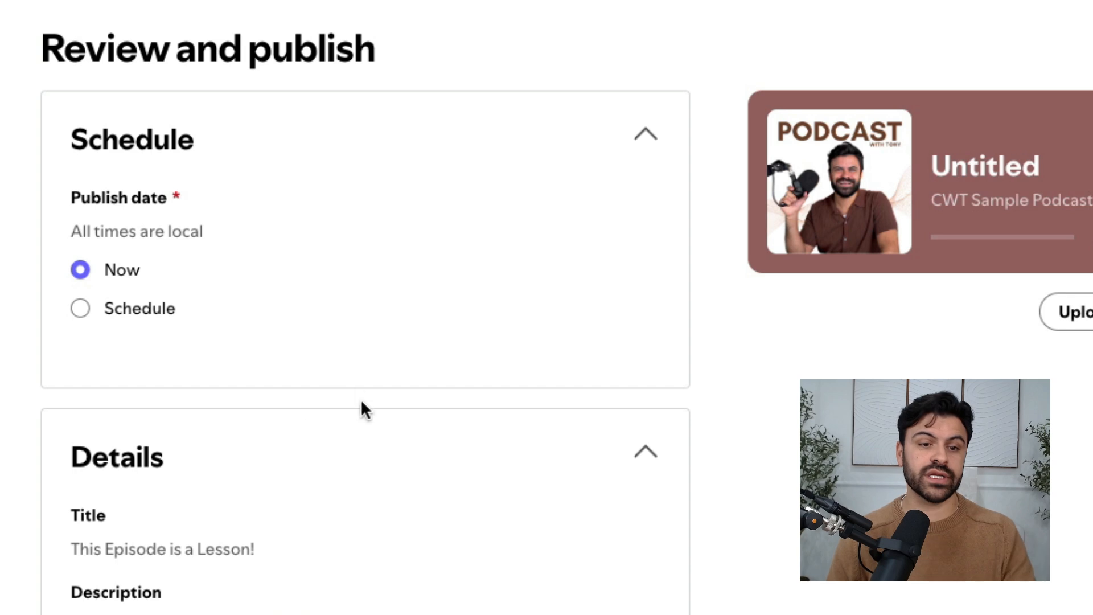
# Step: Publish the reviewed episode with the publish date set to Now and close the confirmation
pyautogui.scroll(-1, 553, 375)
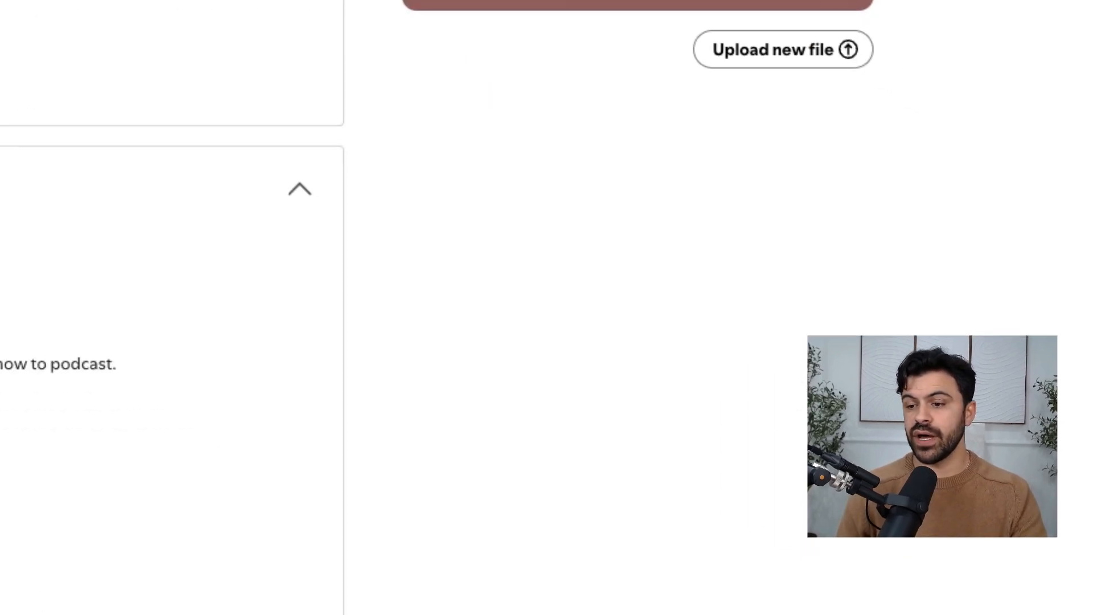
pyautogui.click(1024, 574)
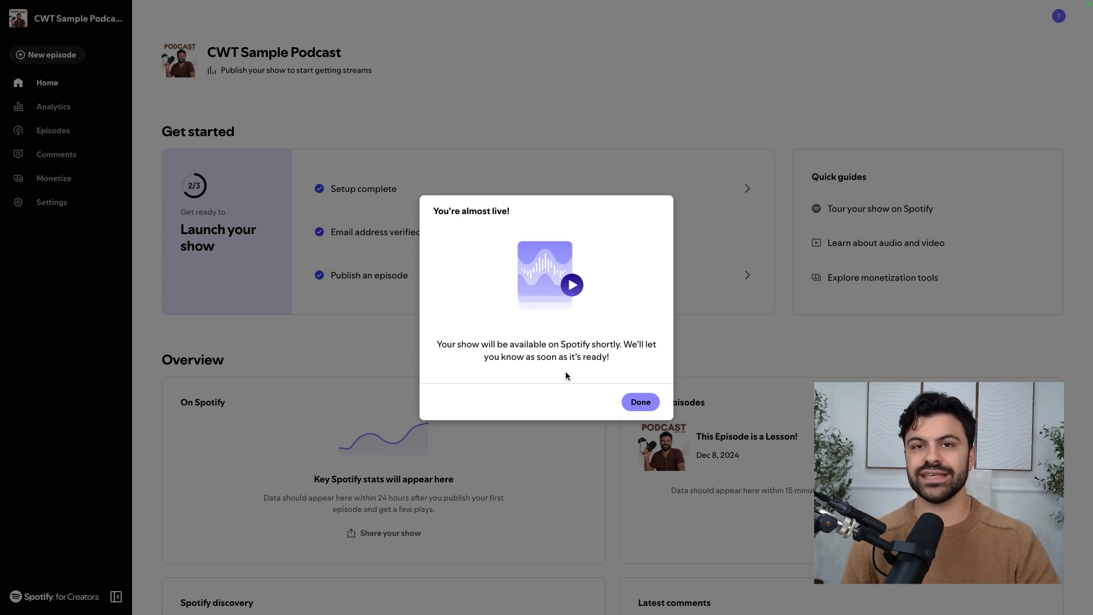
pyautogui.click(641, 407)
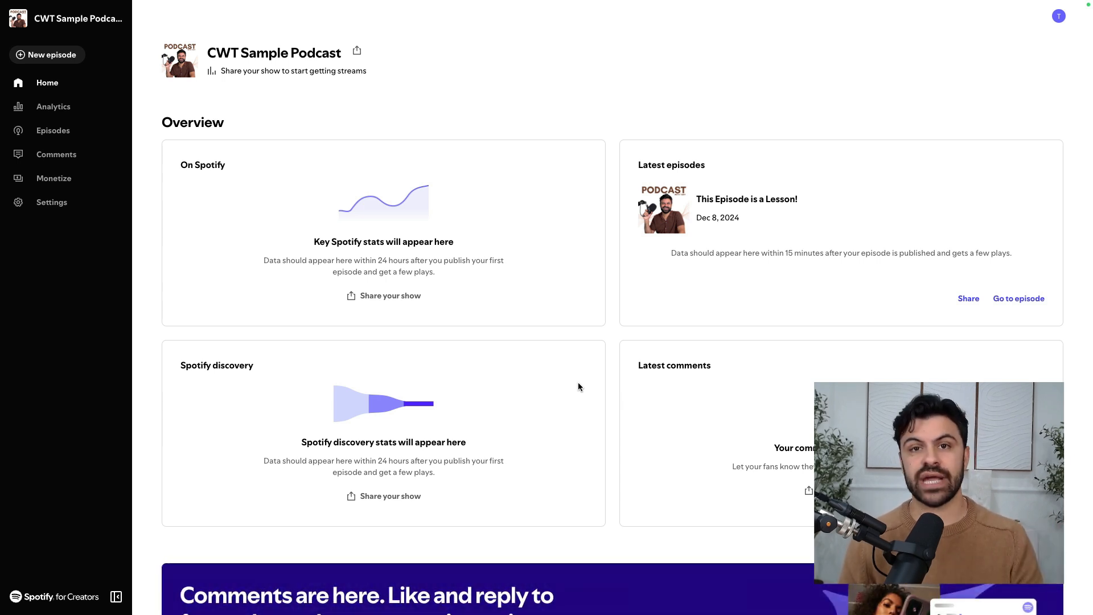
# Step: Enable the RSS feed in the show's availability settings and copy the feed address
pyautogui.click(50, 204)
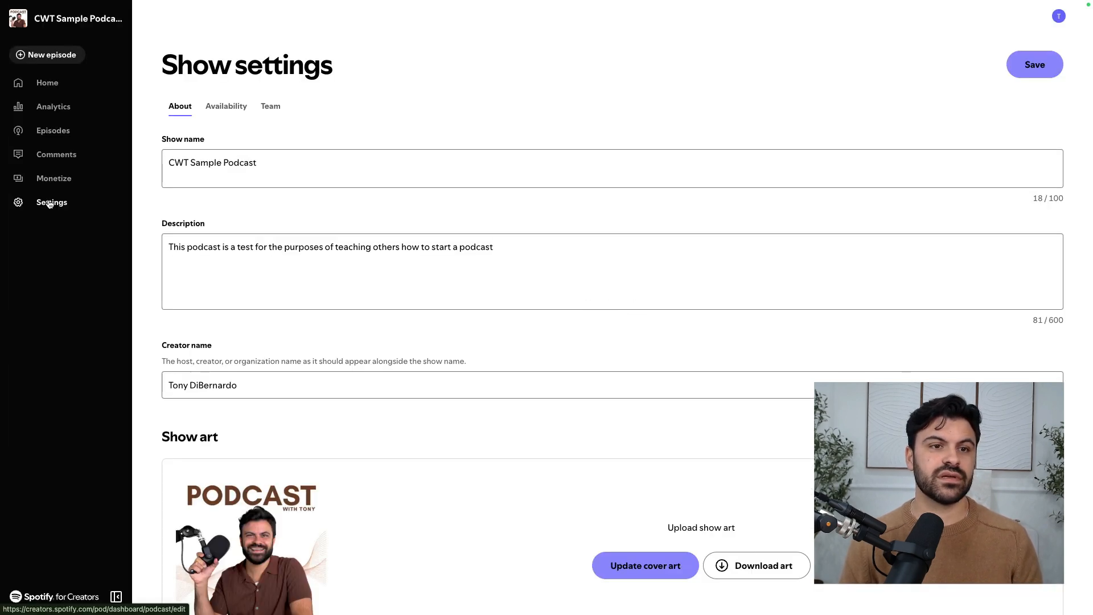
pyautogui.click(235, 114)
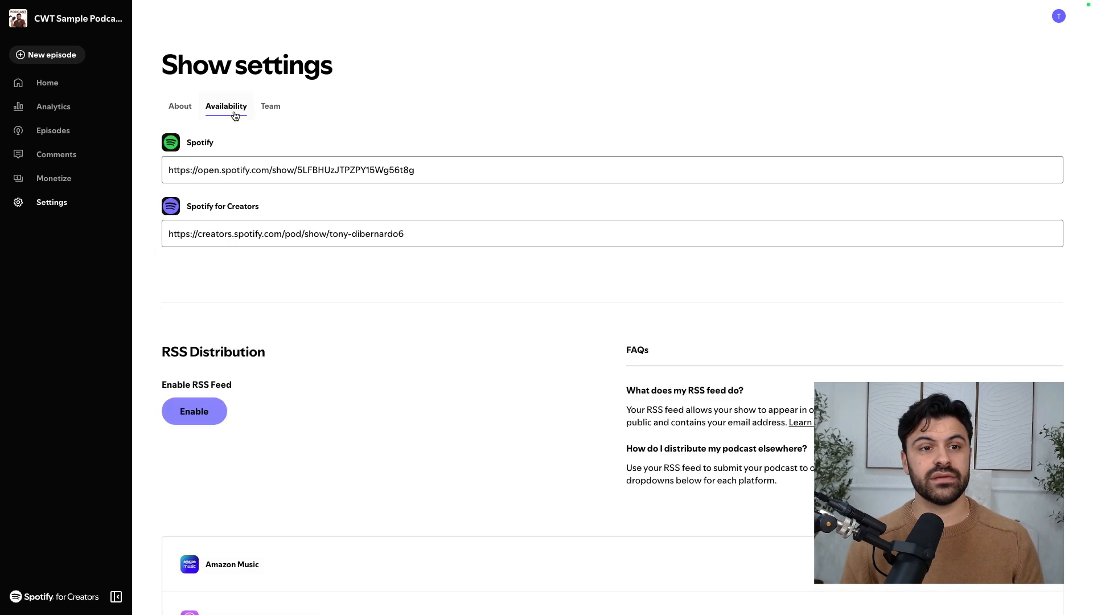
pyautogui.scroll(-2, 271, 350)
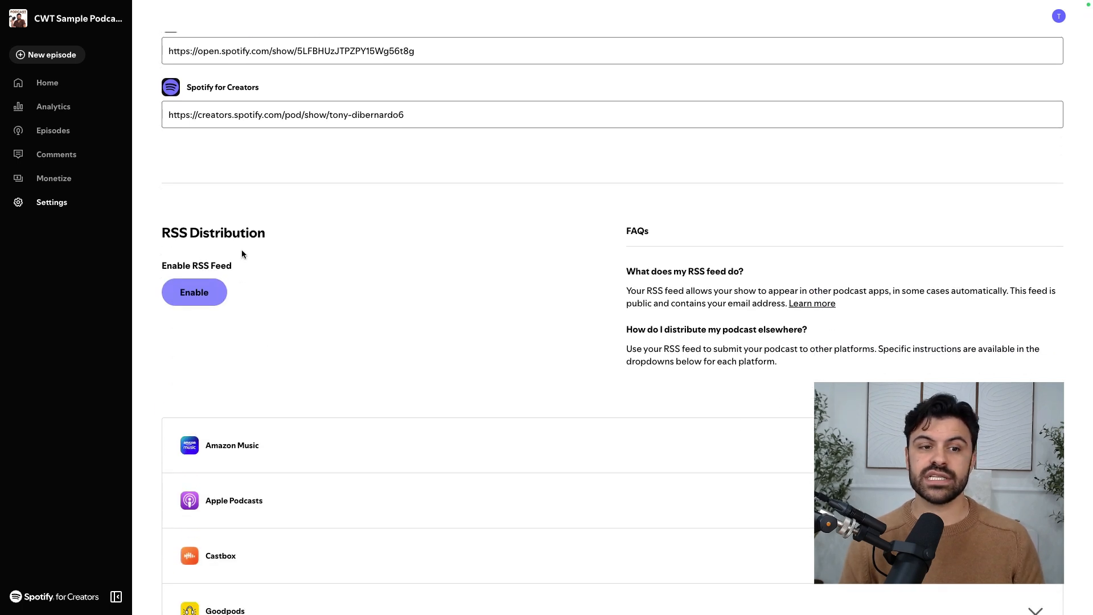
pyautogui.click(216, 292)
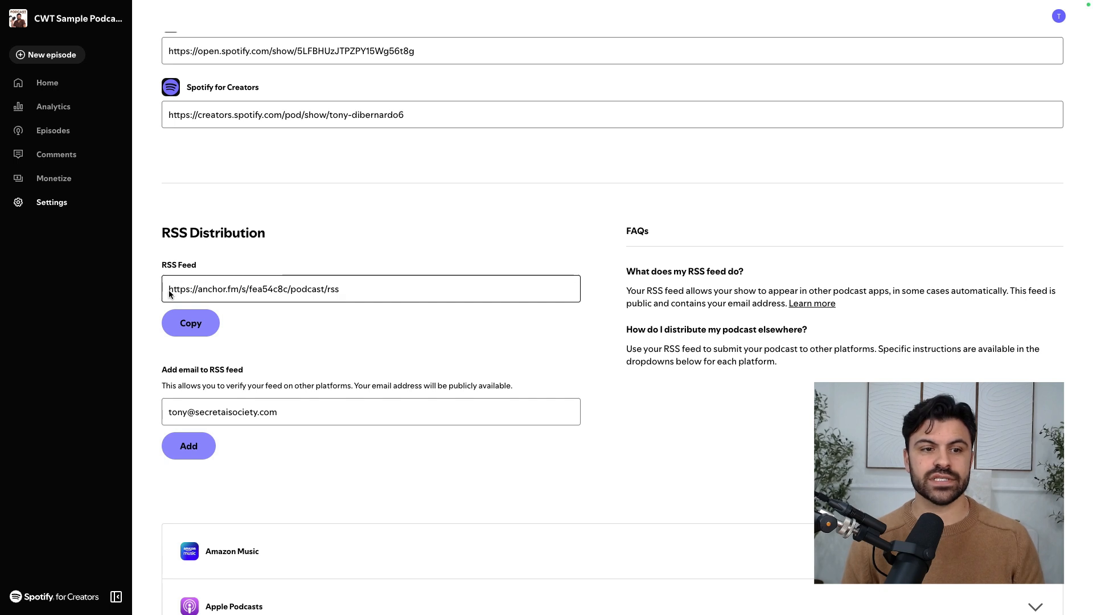
pyautogui.click(286, 288)
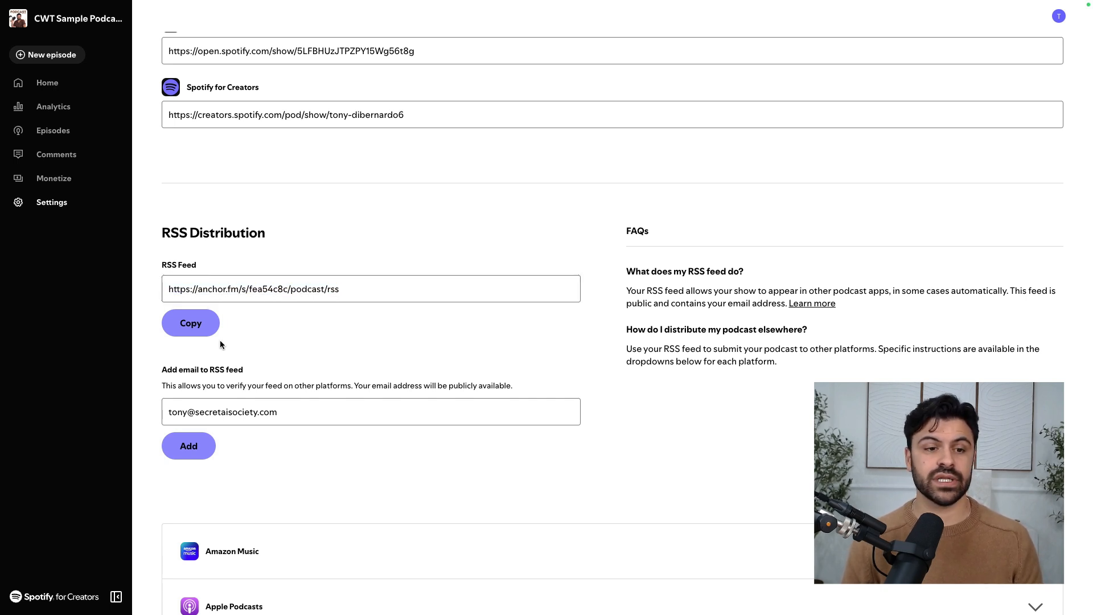
pyautogui.click(202, 328)
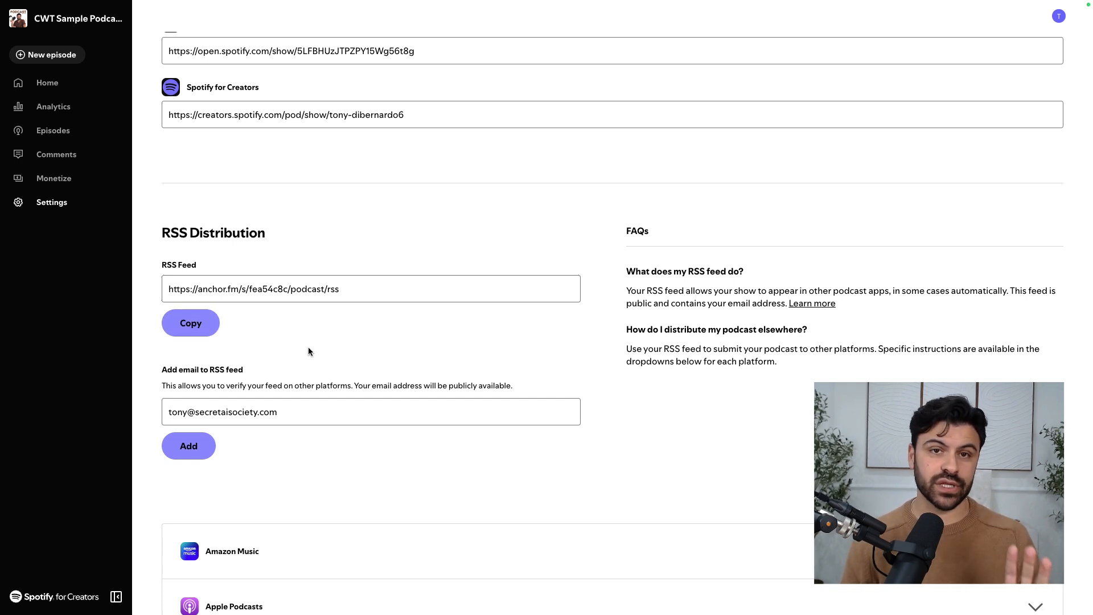
# Step: Find Apple Podcasts among the distribution platforms and open Apple Podcasts Connect from its submission instructions
pyautogui.scroll(-3, 308, 348)
pyautogui.scroll(-3, 309, 351)
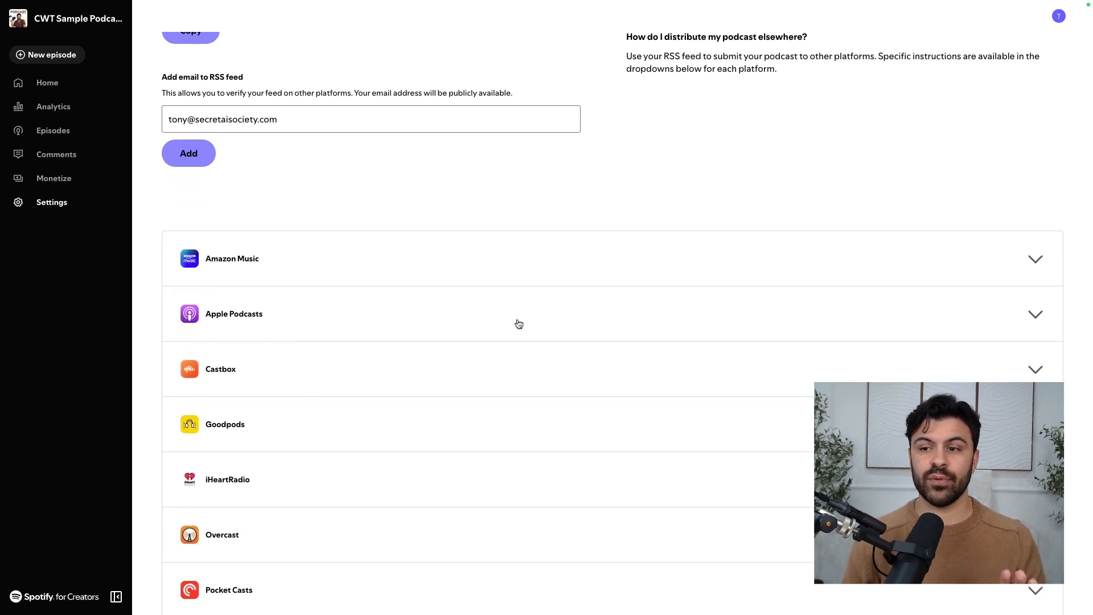
pyautogui.click(1034, 314)
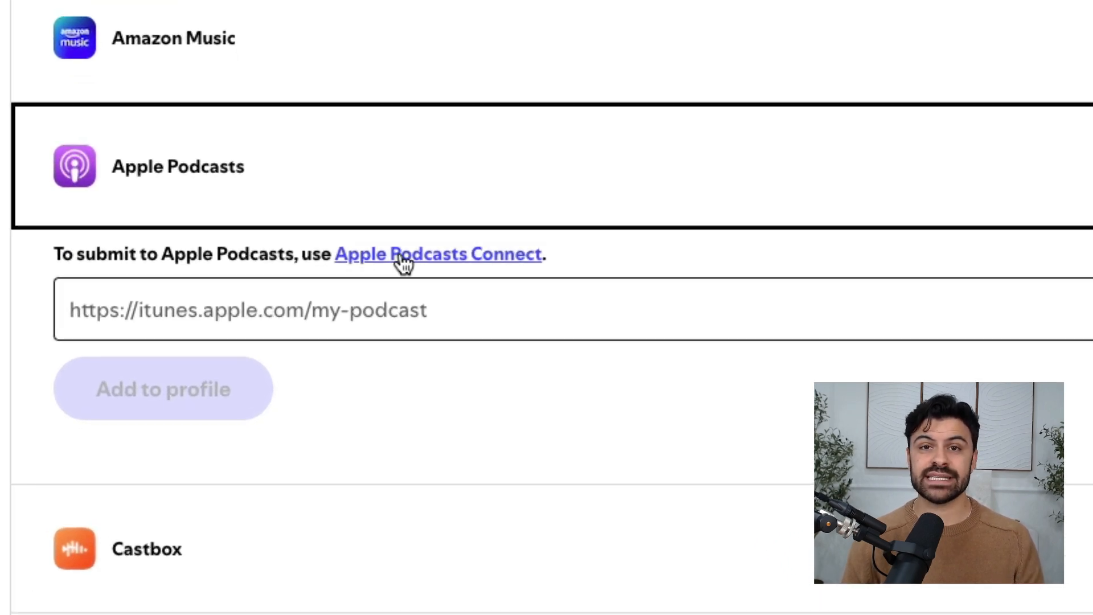
pyautogui.click(403, 257)
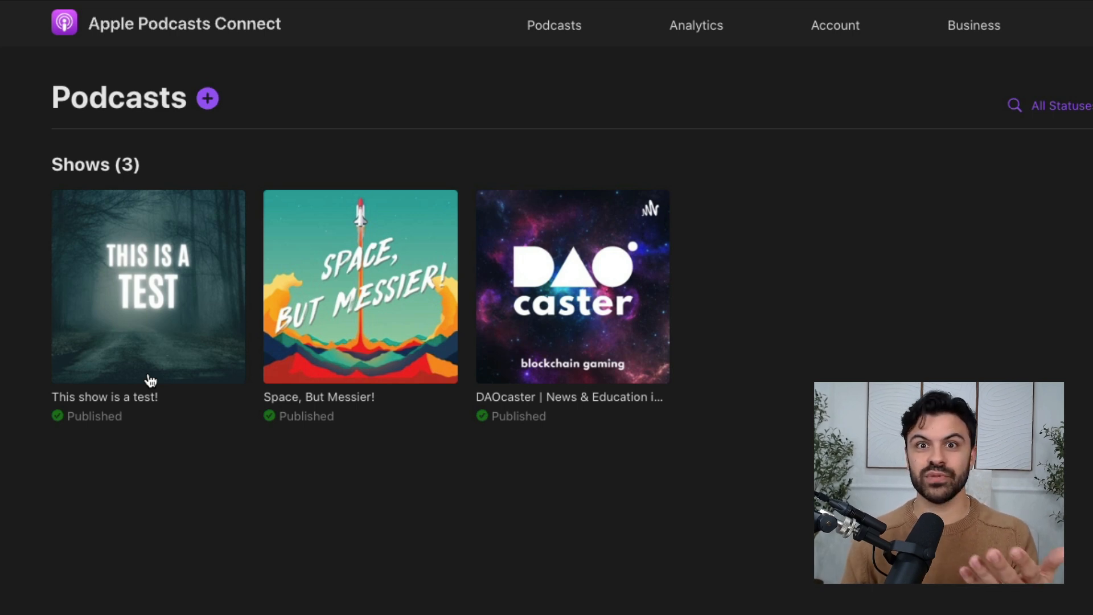
pyautogui.click(215, 109)
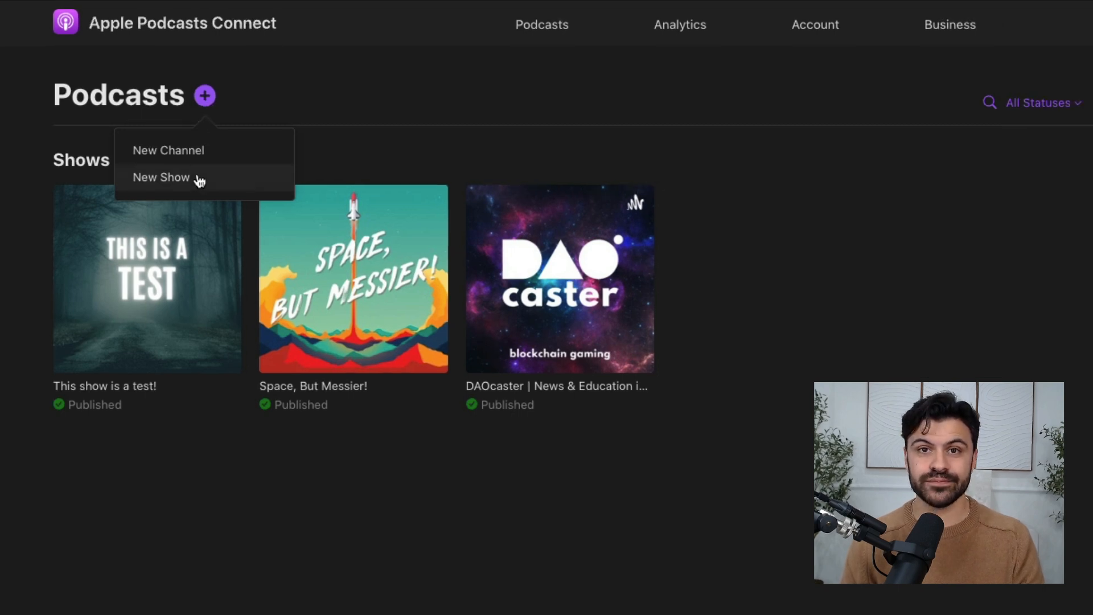
pyautogui.click(201, 185)
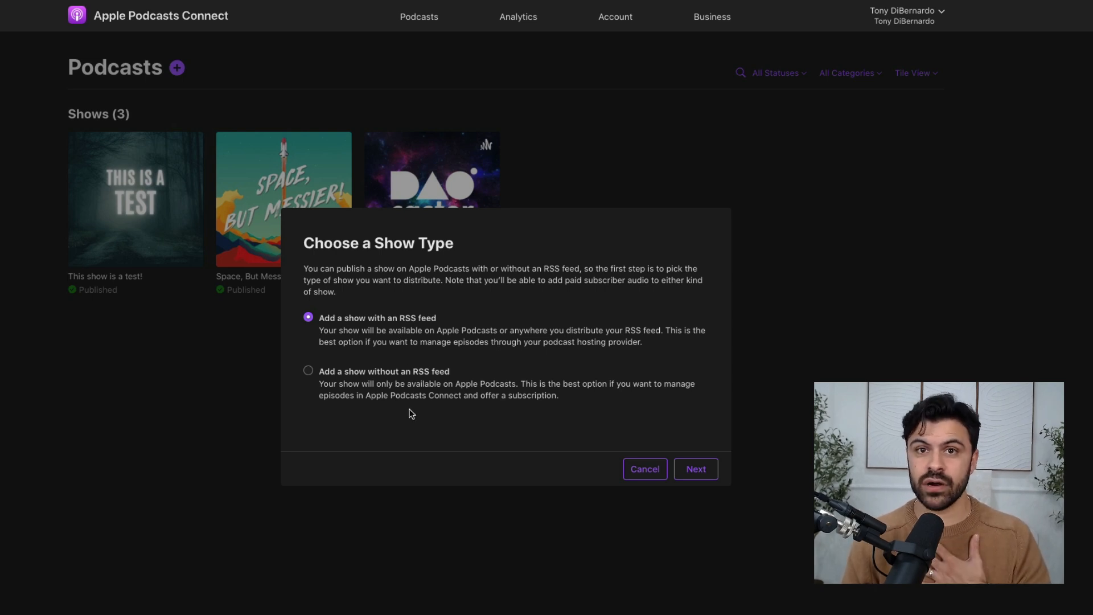
pyautogui.click(693, 467)
pyautogui.click(361, 315)
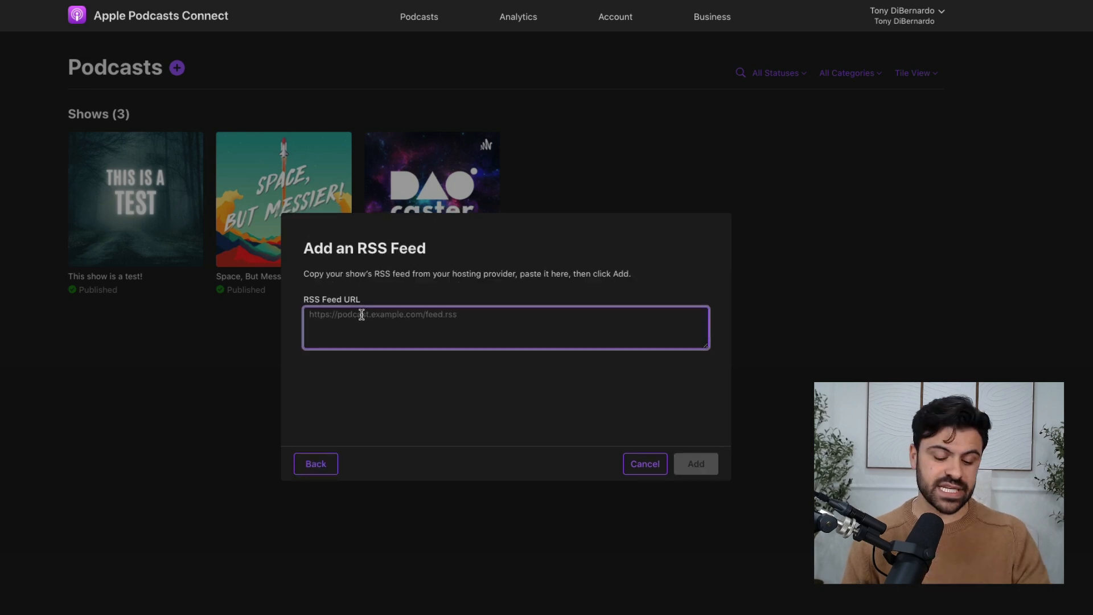
pyautogui.press('super+v')
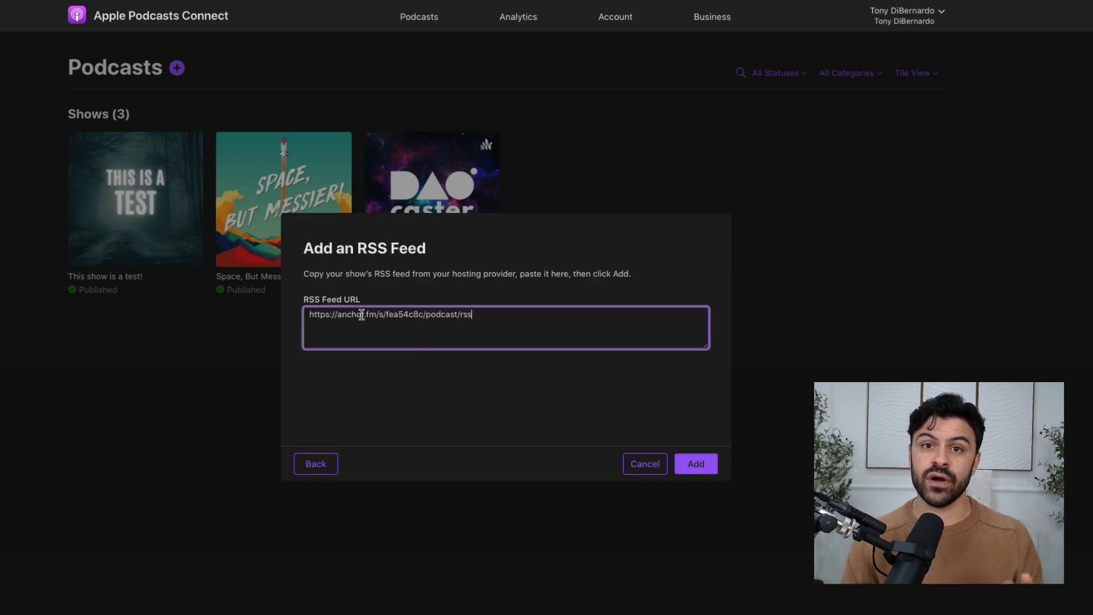
pyautogui.click(695, 464)
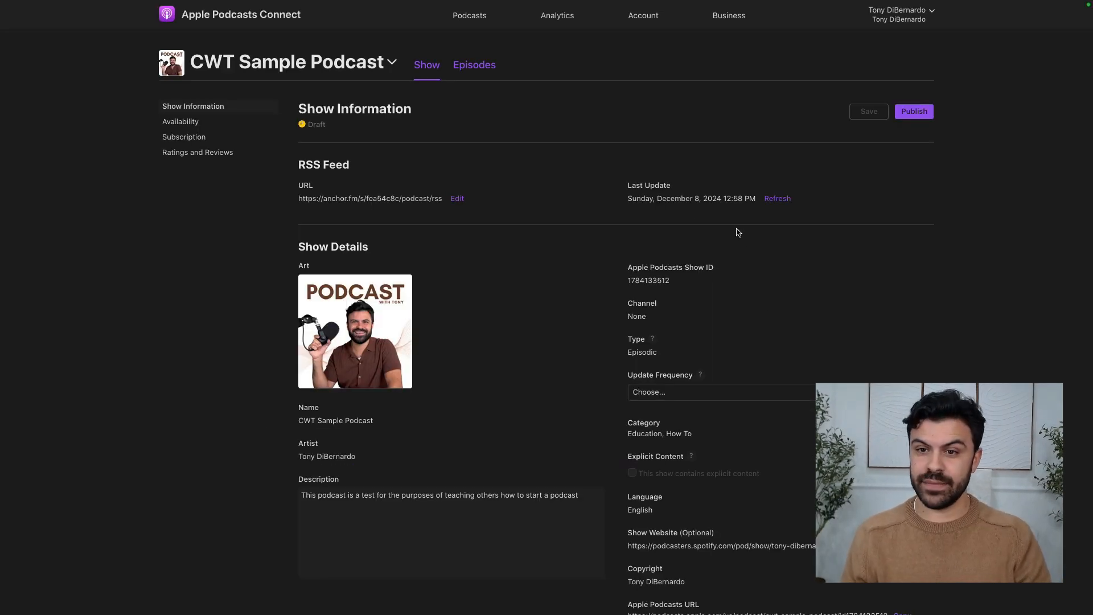
# Step: Check the RSS feed's last update time and try to publish the CWT Sample Podcast draft
pyautogui.moveTo(724, 198); pyautogui.dragTo(752, 199)
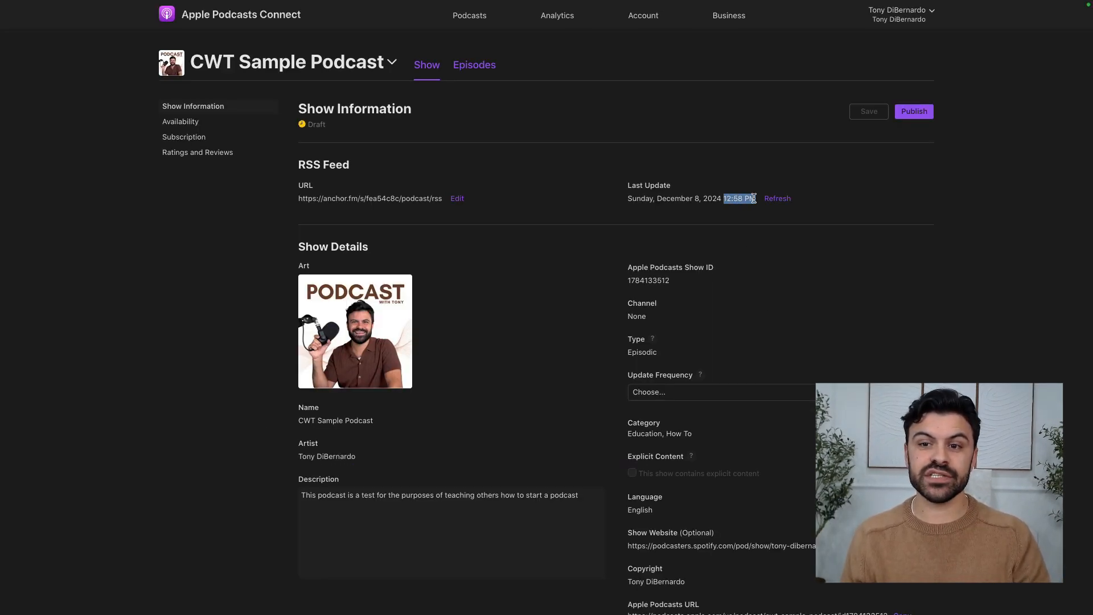
pyautogui.click(753, 219)
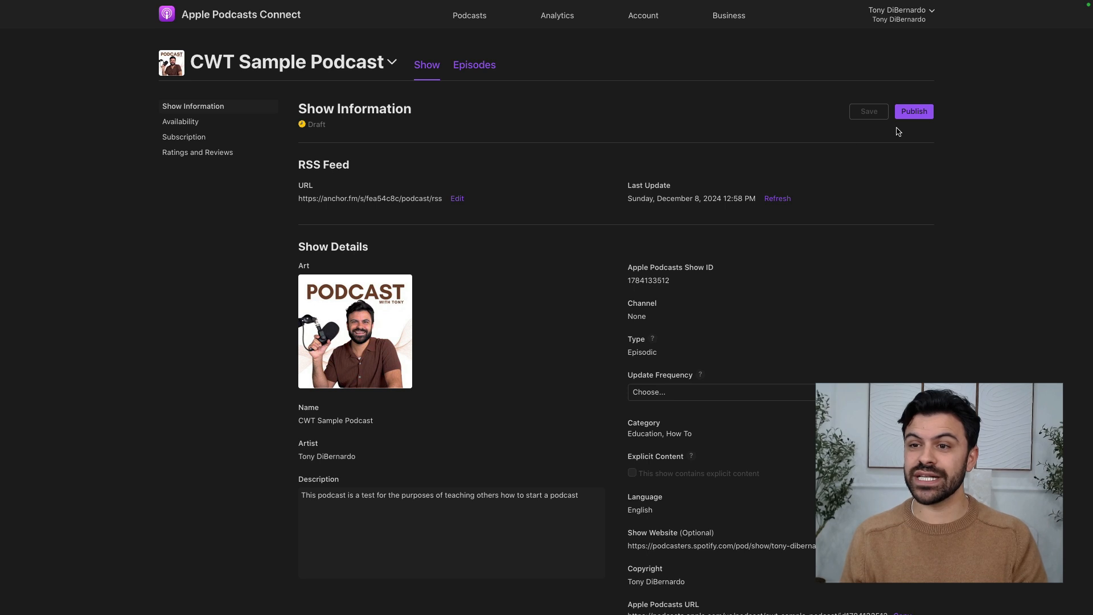
pyautogui.click(914, 111)
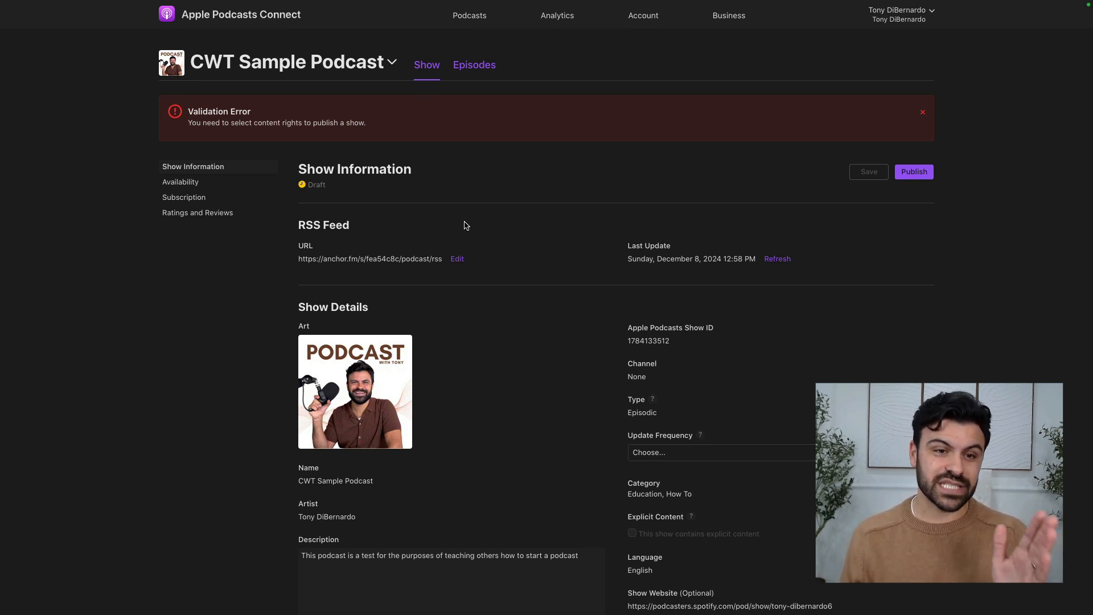
# Step: Set the content rights to "This show does not contain third-party content", save the show information and publish the show
pyautogui.scroll(-10, 465, 226)
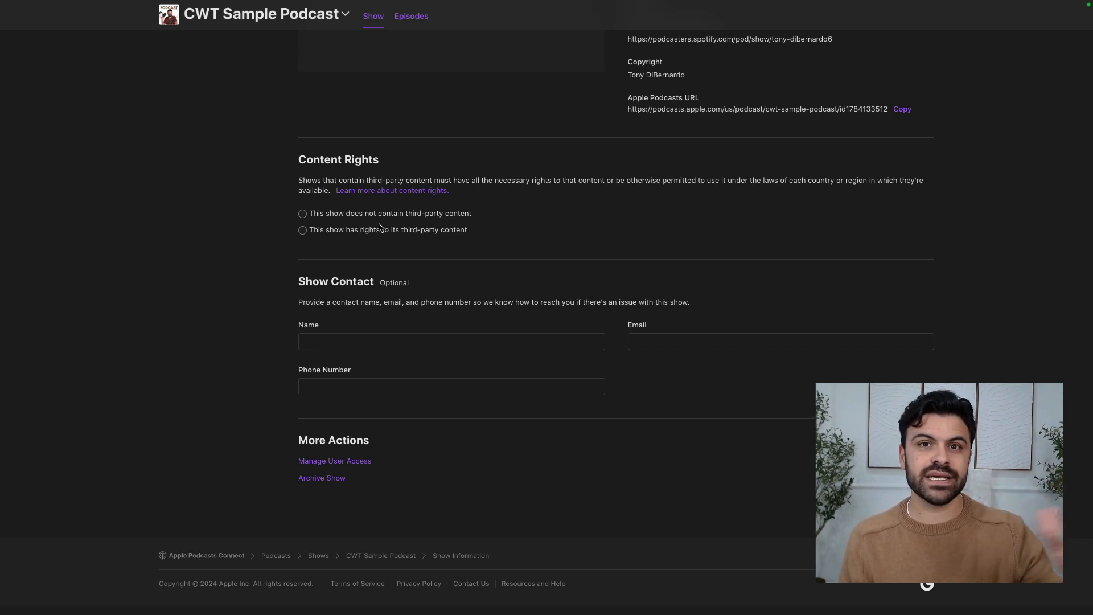
pyautogui.click(302, 231)
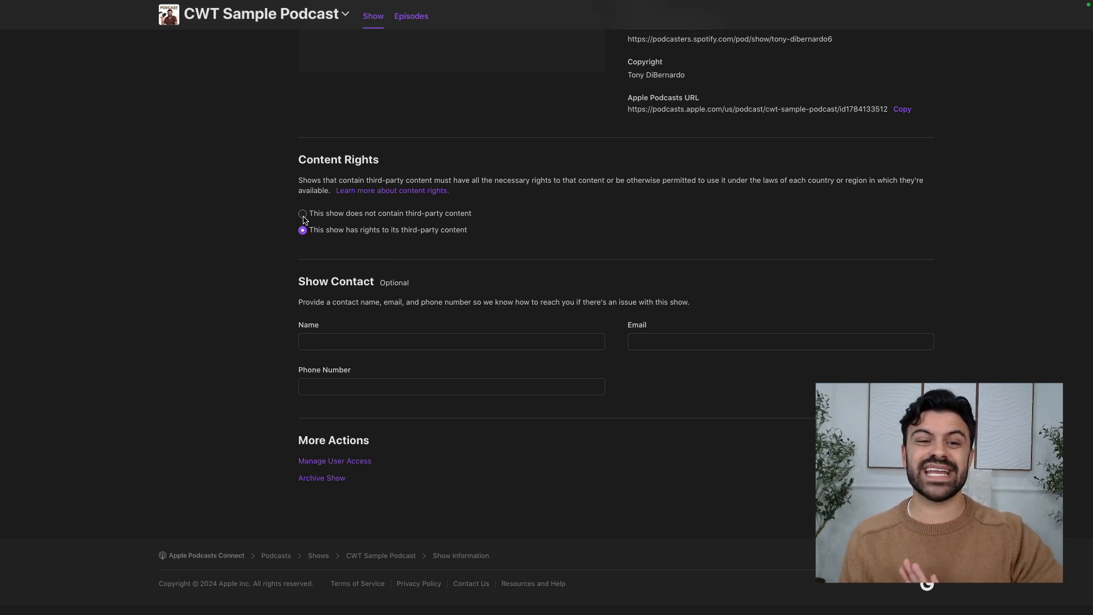
pyautogui.click(303, 220)
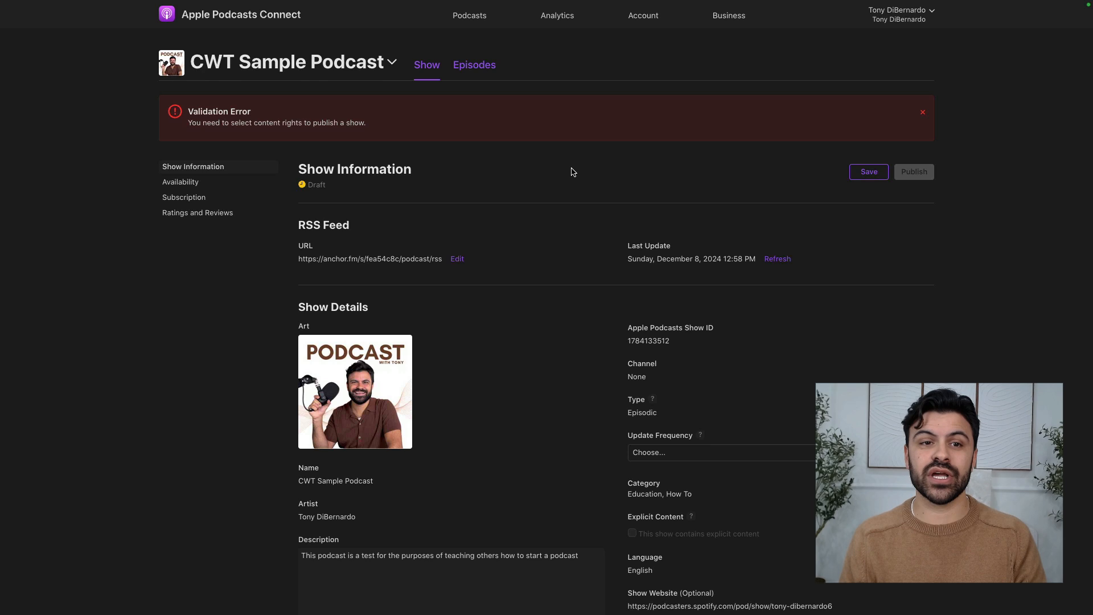
pyautogui.click(853, 174)
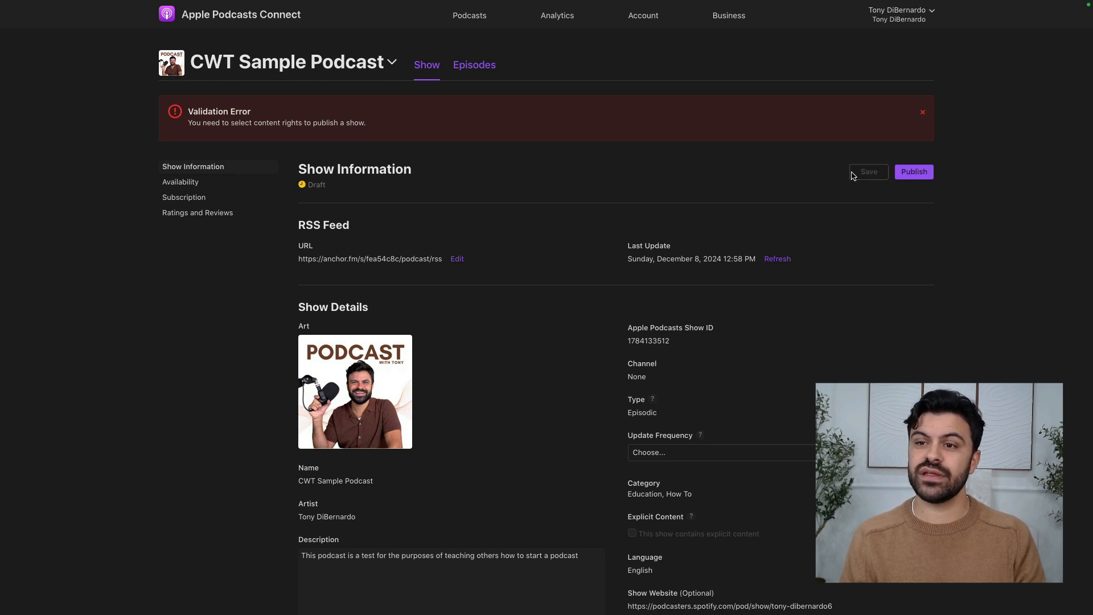
pyautogui.click(915, 173)
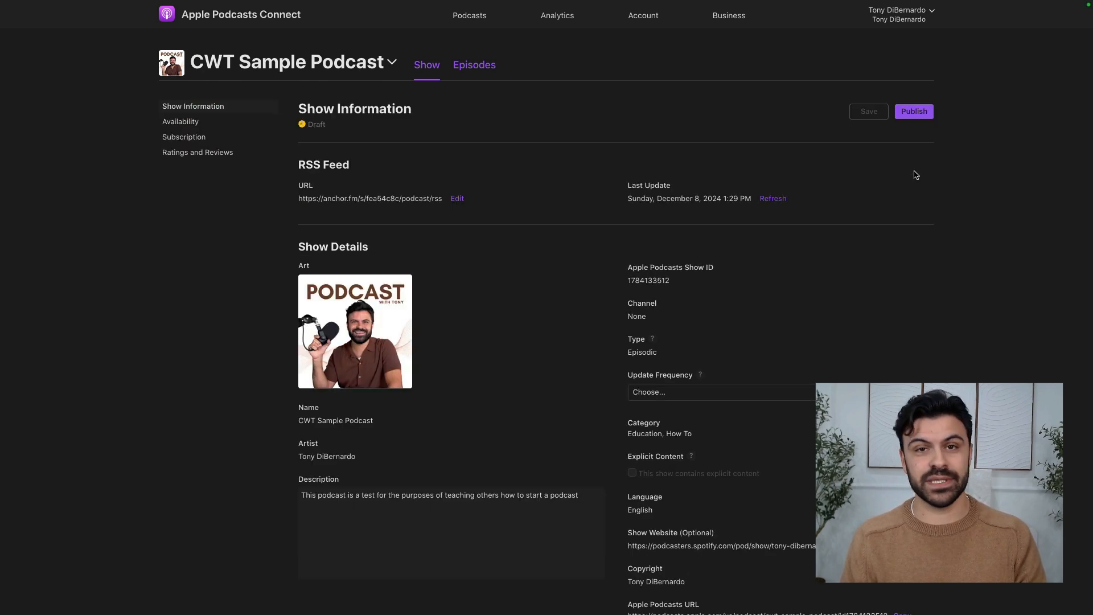
pyautogui.click(914, 112)
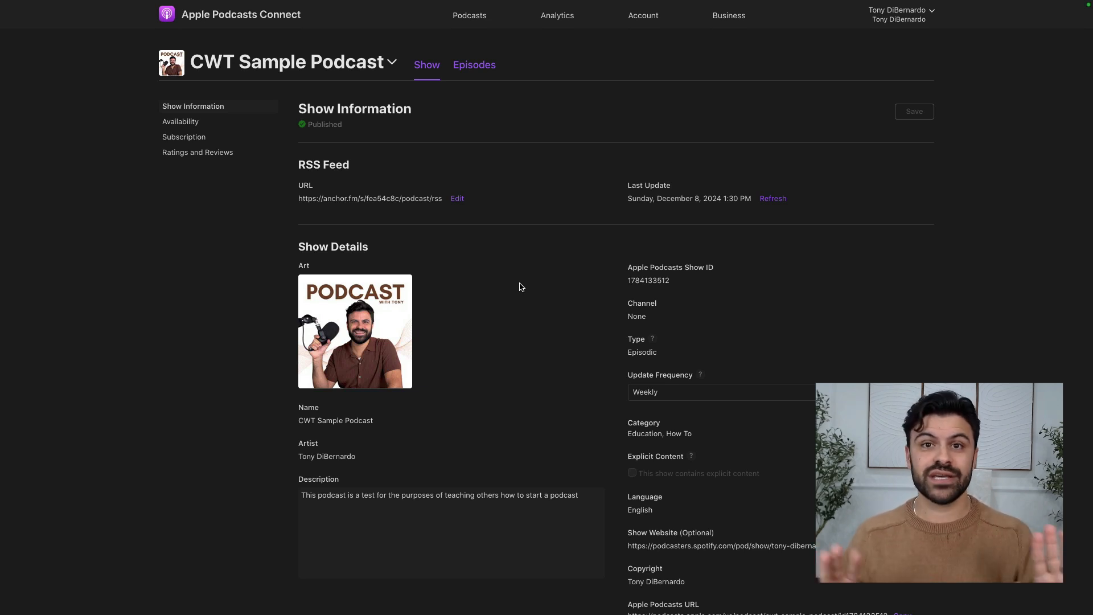
# Step: Copy the published show's Apple Podcasts URL from its show details
pyautogui.scroll(-5, 549, 379)
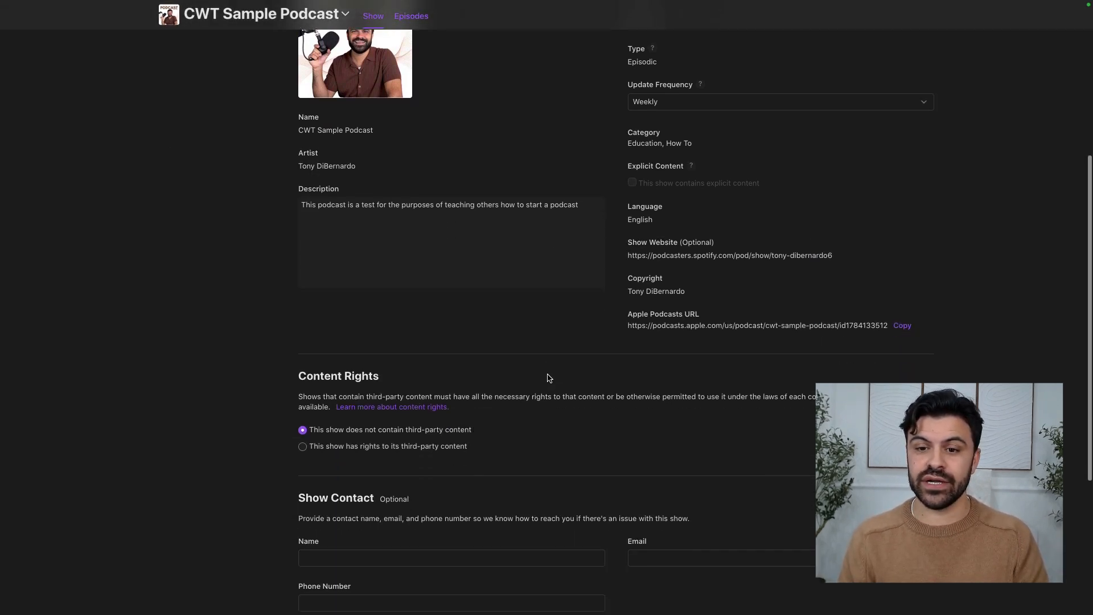
pyautogui.click(904, 328)
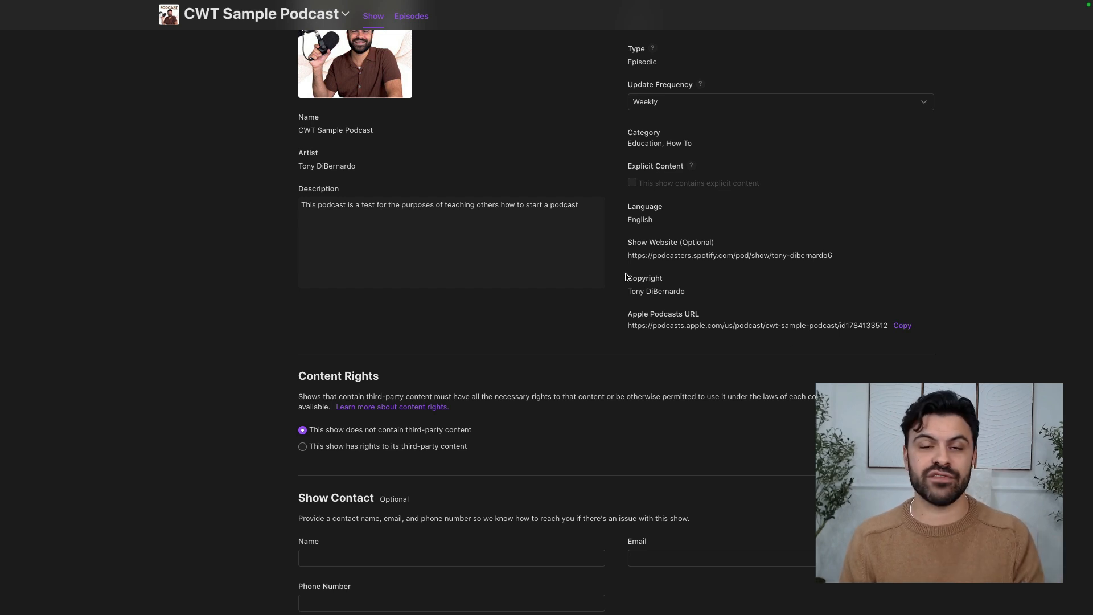
pyautogui.scroll(5, 626, 277)
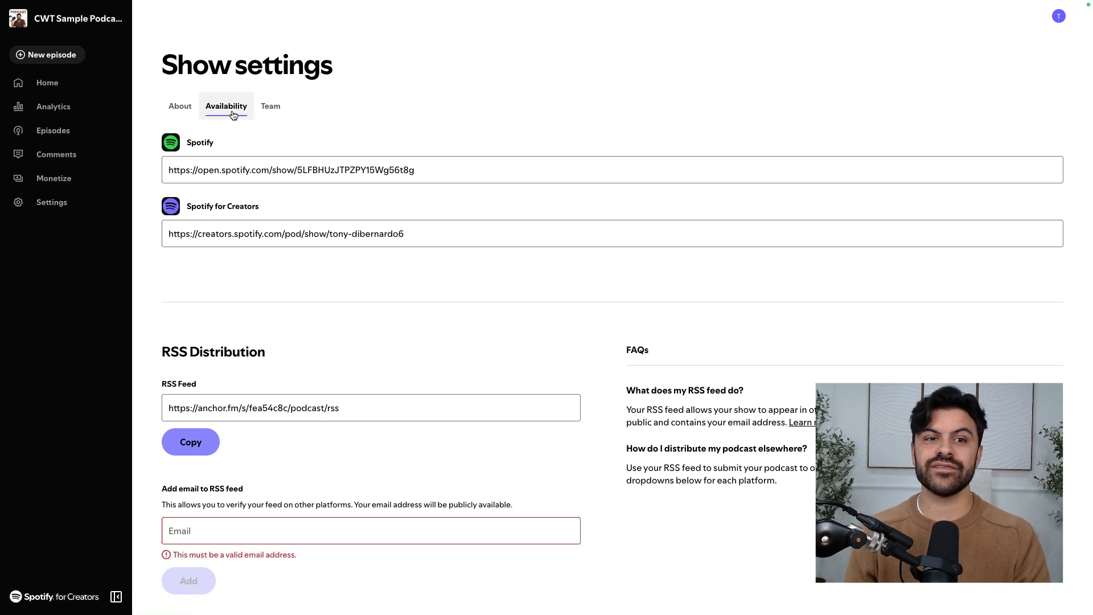
# Step: Switch to Spotify for Creators and add the copied Apple Podcasts link to the show's profile in its availability settings
pyautogui.scroll(-1, 246, 380)
pyautogui.scroll(-10, 246, 380)
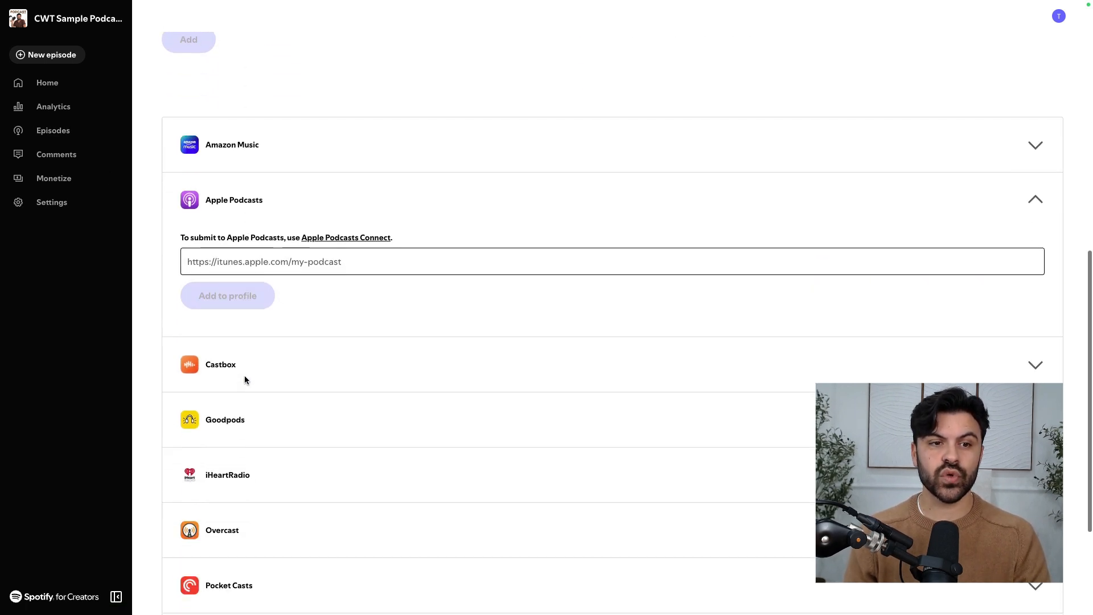
pyautogui.click(269, 246)
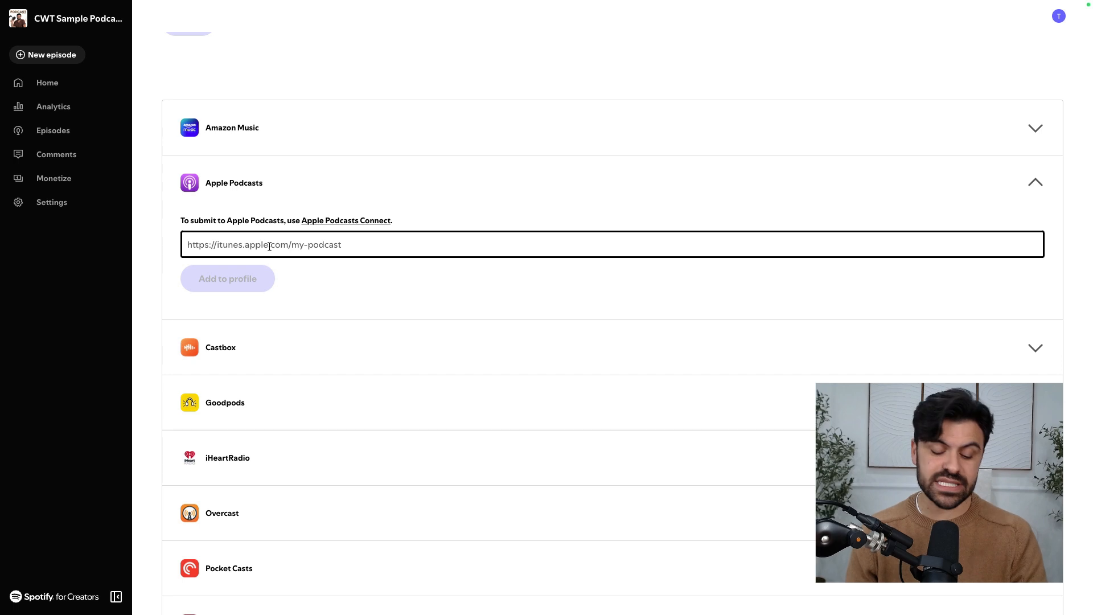
pyautogui.hotkey('ctrl', 'v')
pyautogui.click(300, 294)
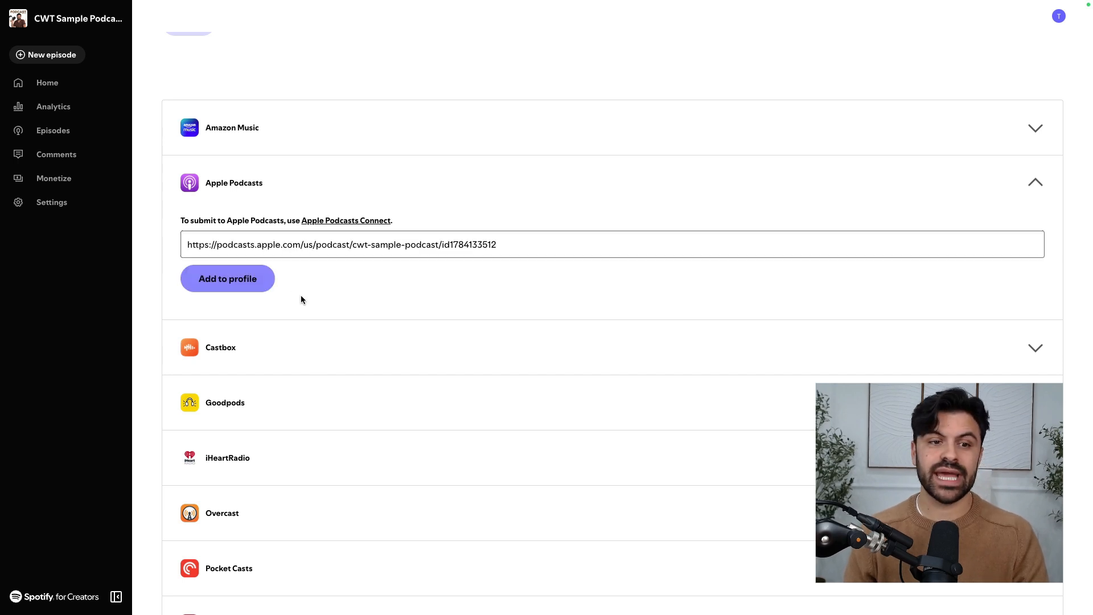
pyautogui.click(258, 284)
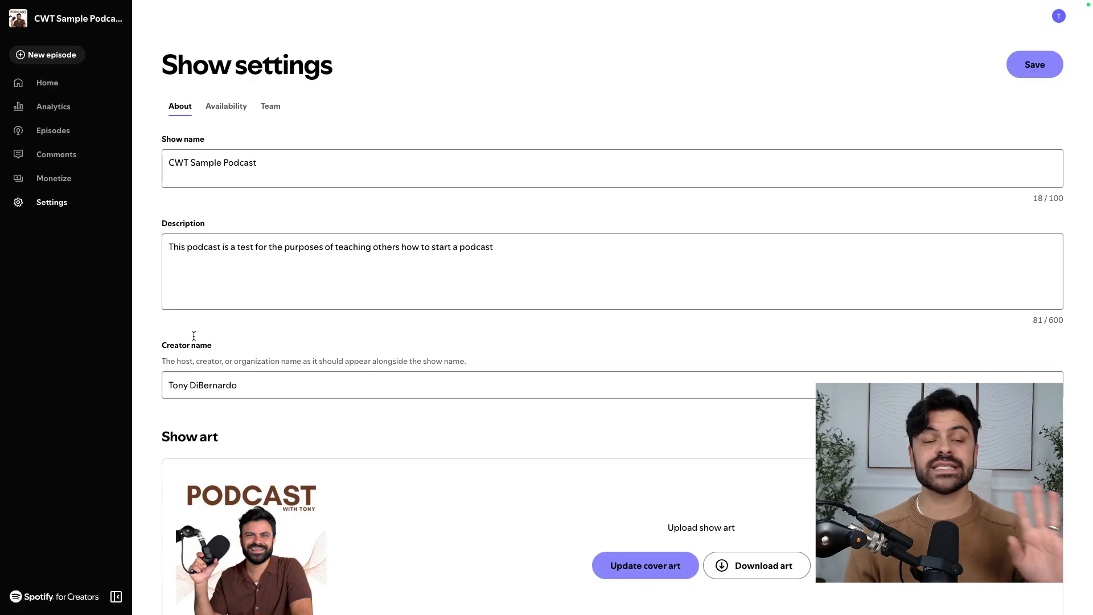
# Step: Look over the show's settings and public podcast page, and start creating a new episode
pyautogui.scroll(-15, 359, 405)
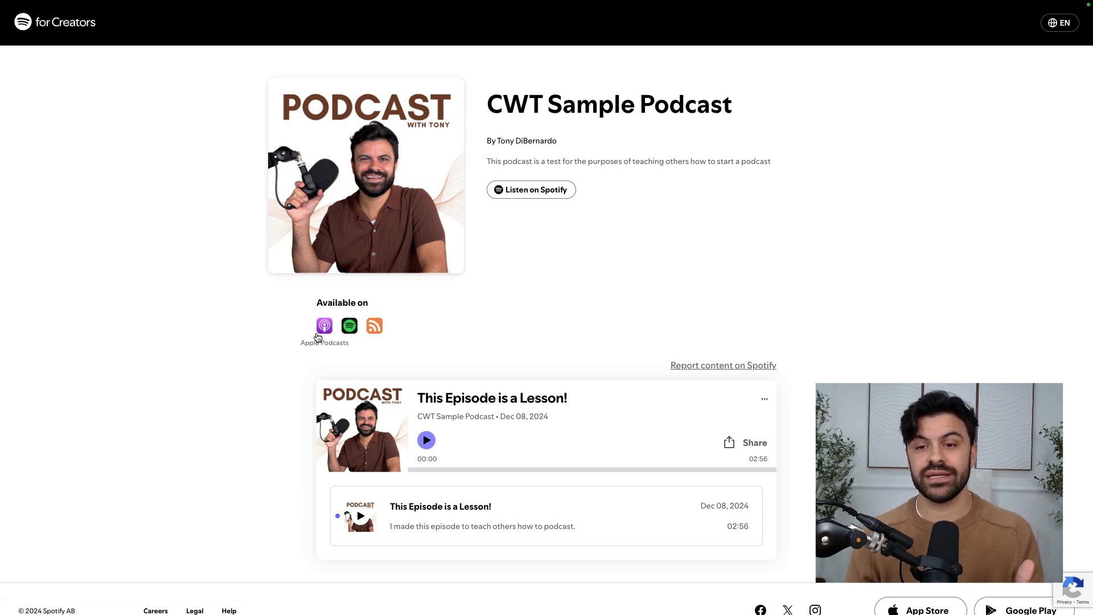
pyautogui.scroll(-1, 378, 280)
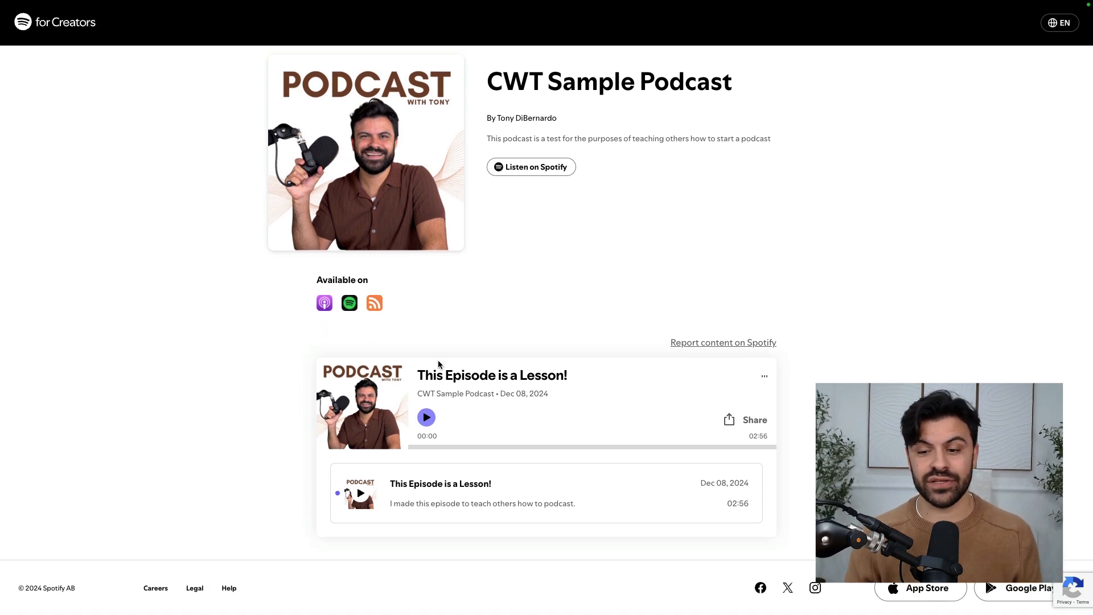
pyautogui.scroll(1, 438, 363)
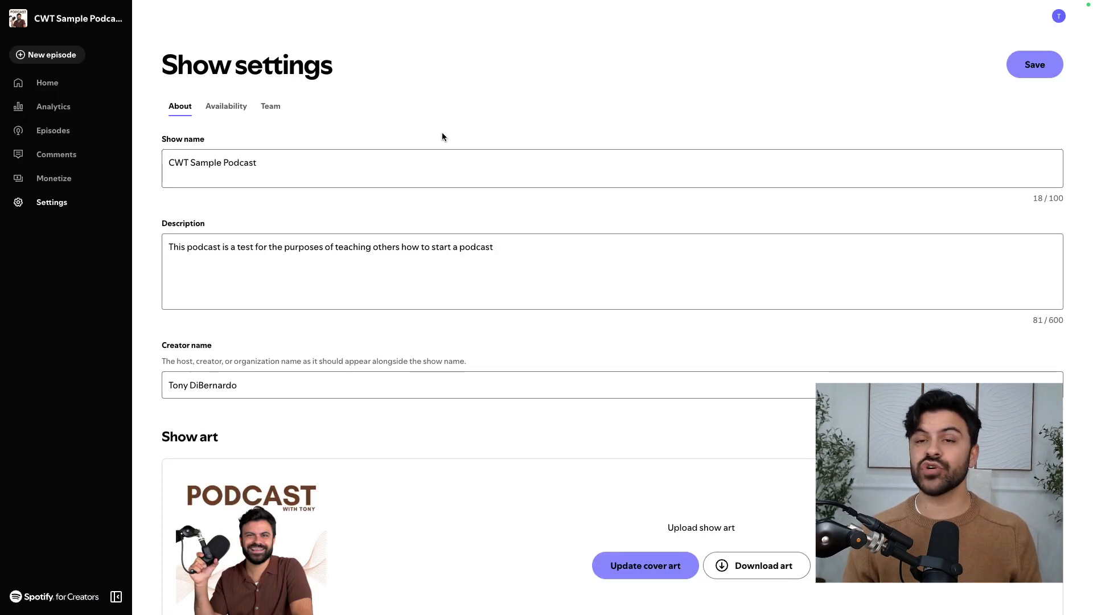
pyautogui.click(70, 54)
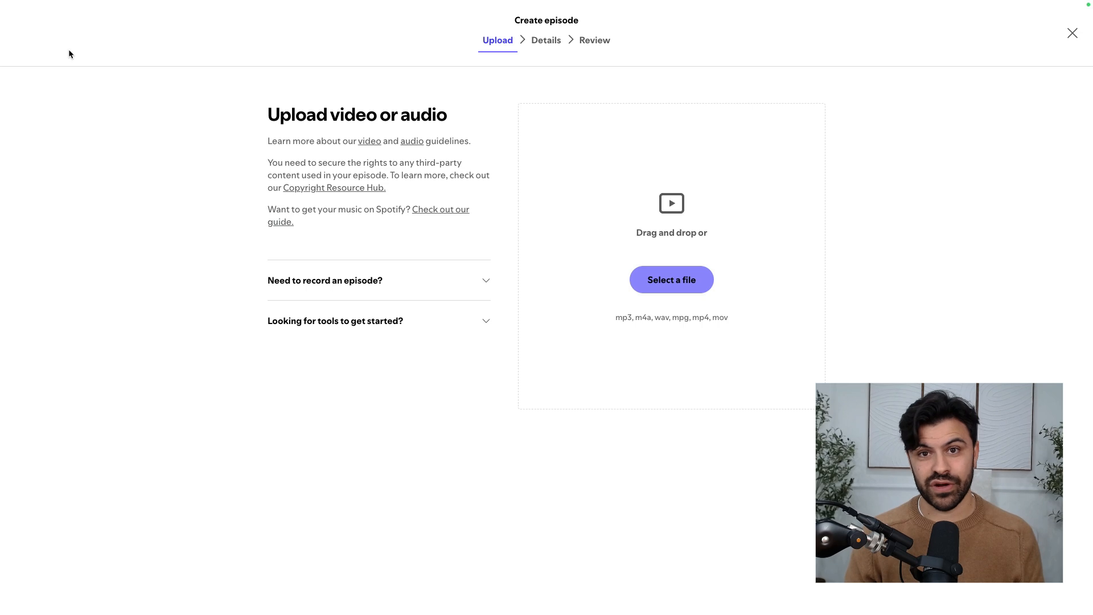